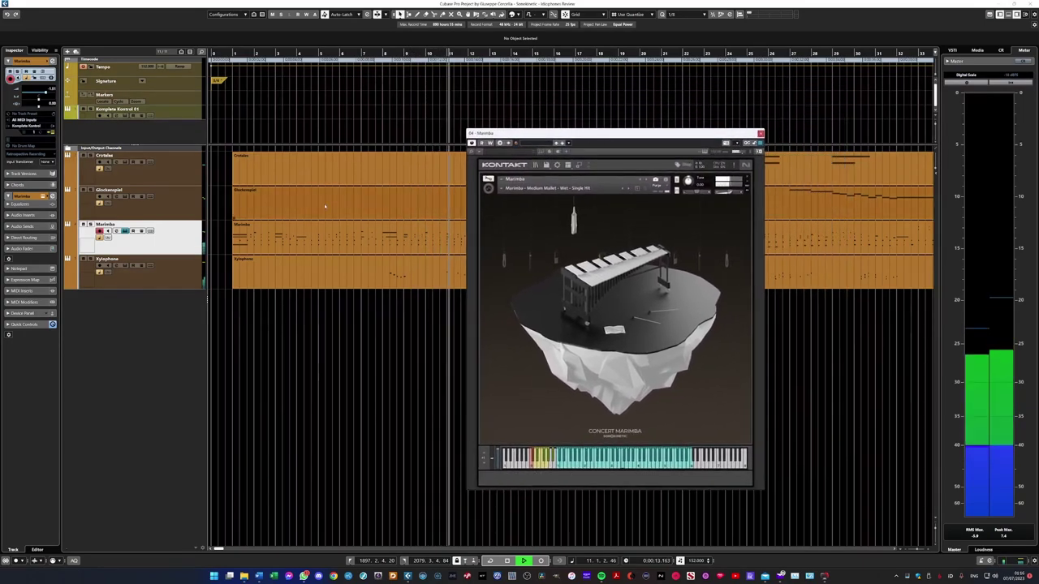
# Examine the Xylophone track's instrument and its detailed options during playback, and close it.
pyautogui.click(124, 266)
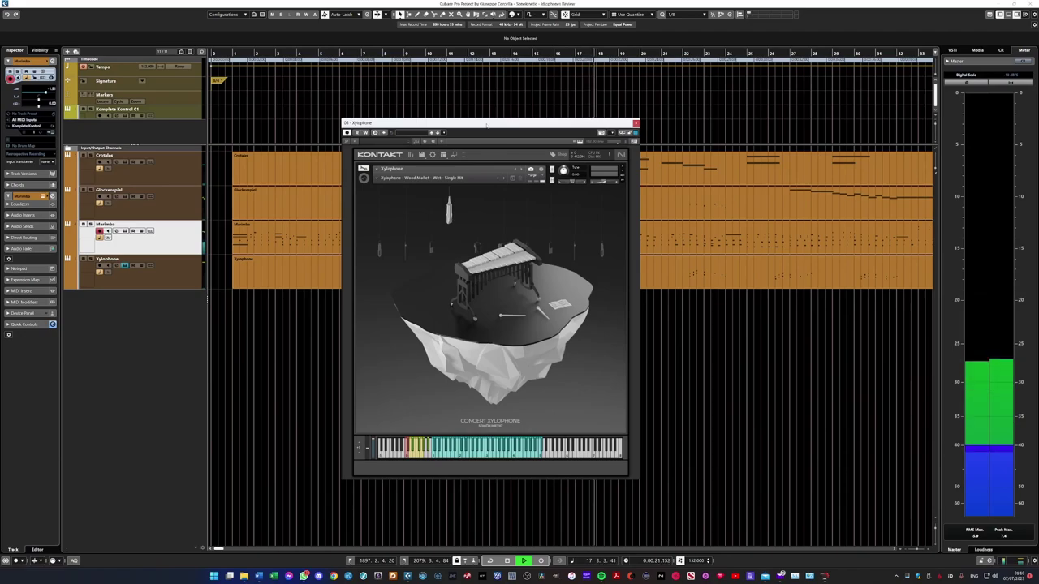
pyautogui.click(379, 343)
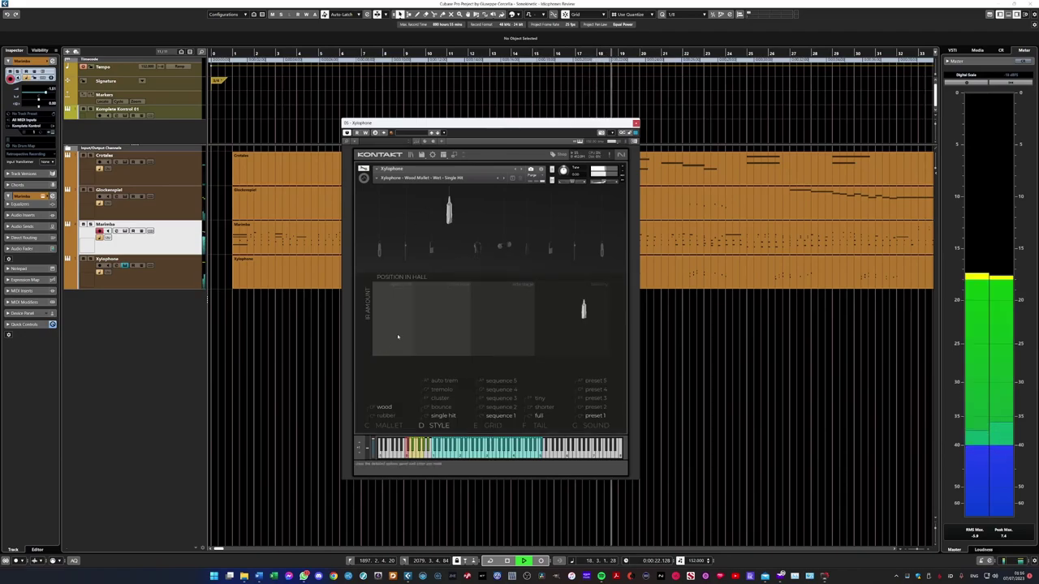
pyautogui.click(369, 267)
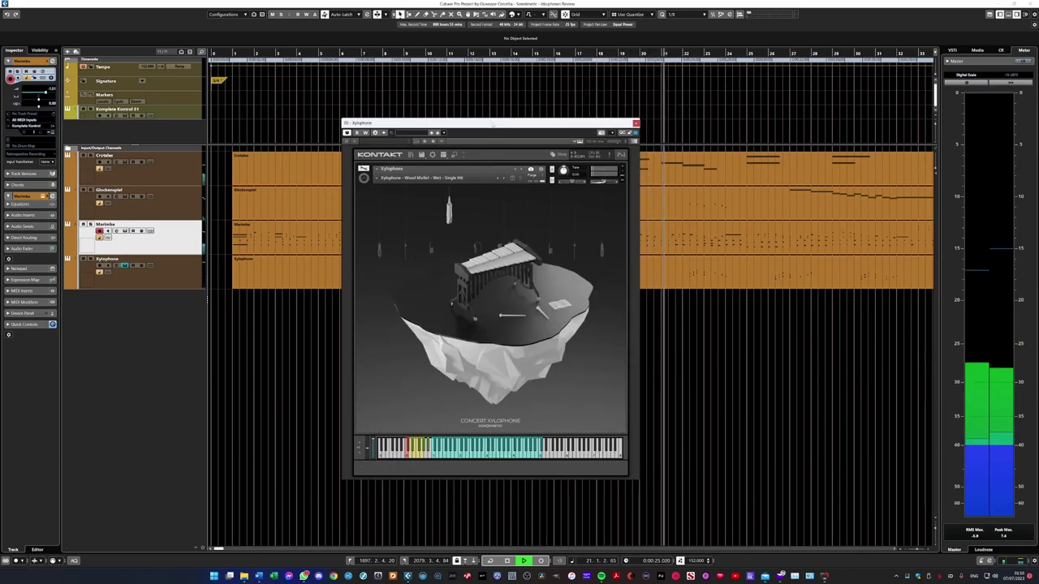
pyautogui.click(635, 124)
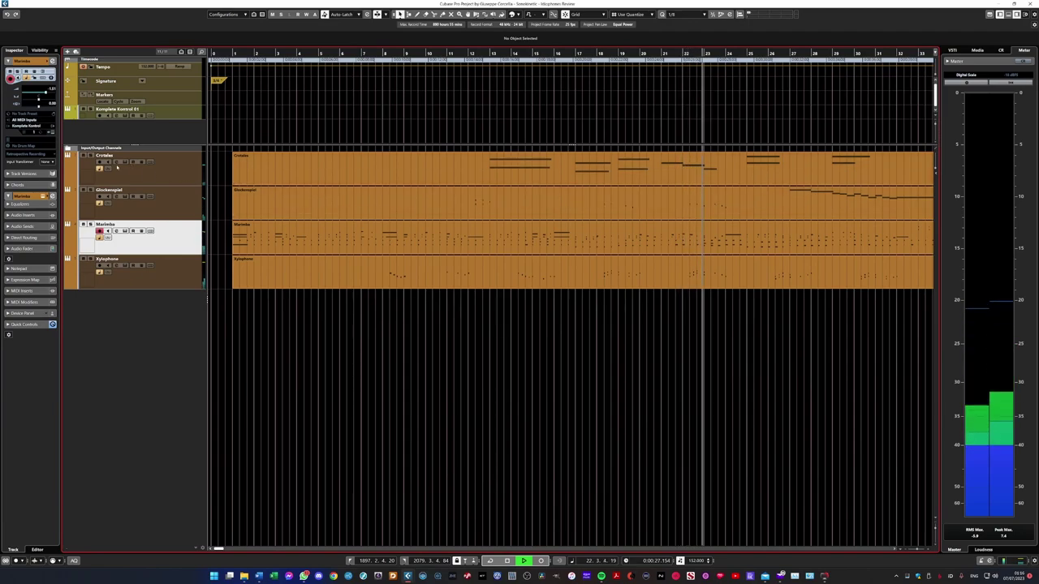
# Examine the Crotales track's instrument, including the hall positions and microphones in its detailed options, and close it.
pyautogui.click(124, 162)
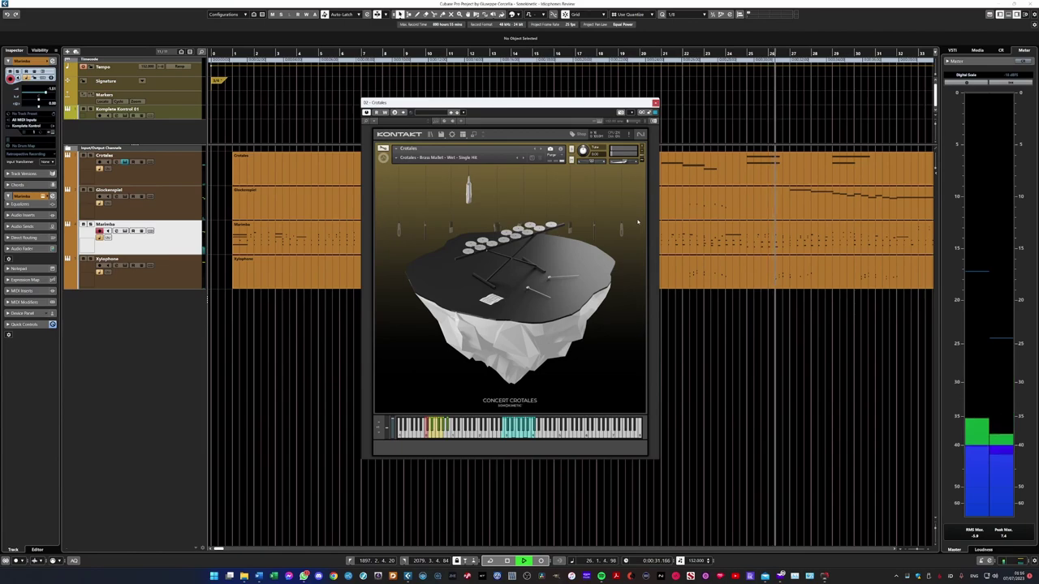
pyautogui.click(578, 290)
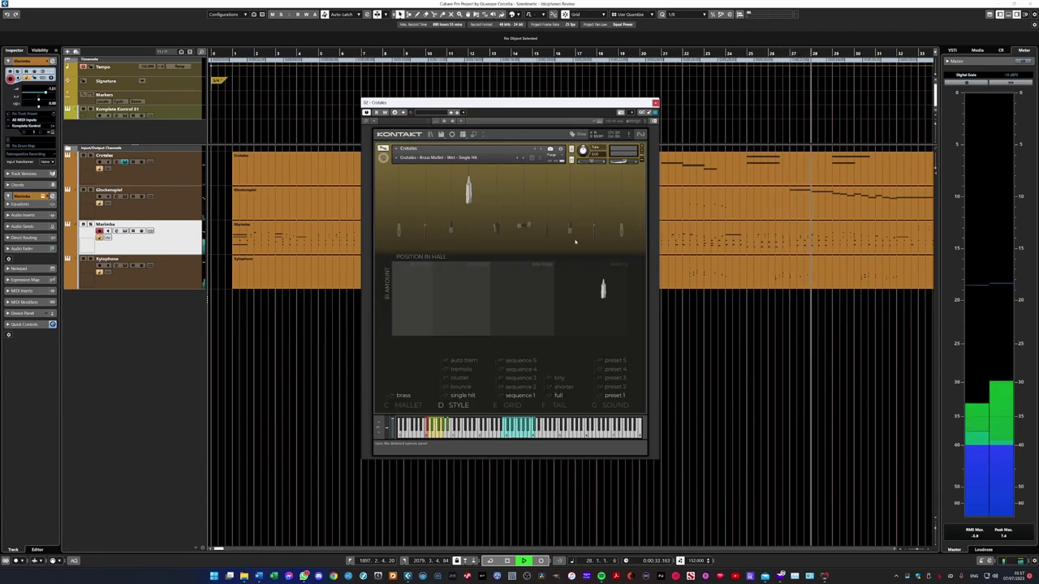
pyautogui.moveTo(521, 253)
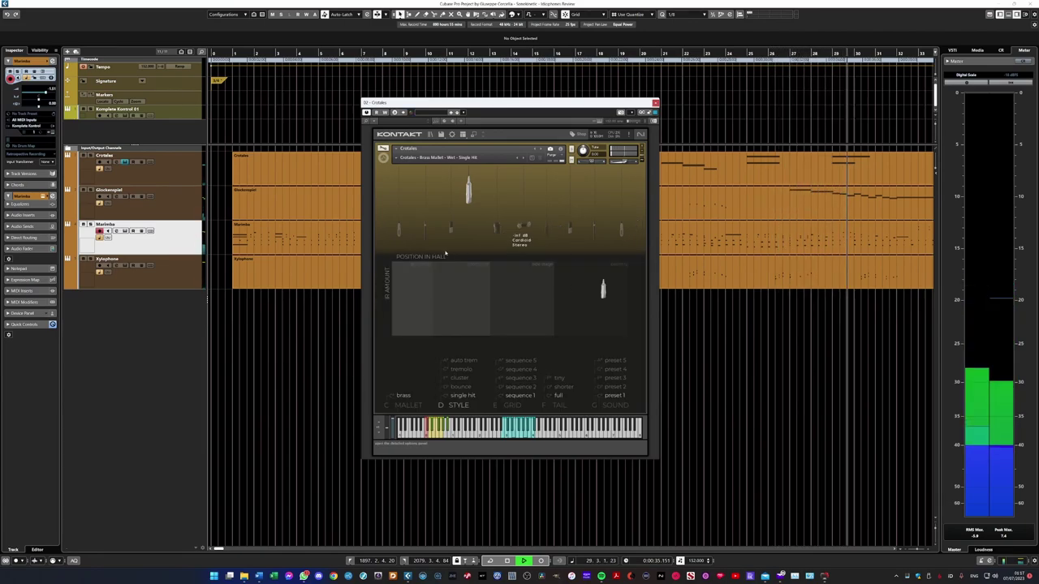
pyautogui.click(389, 357)
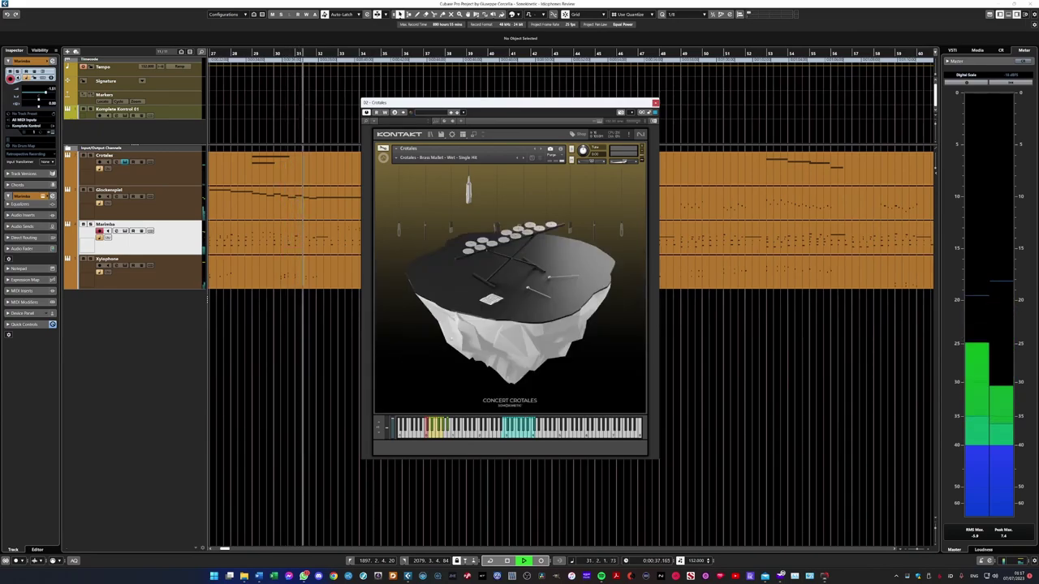
pyautogui.click(655, 103)
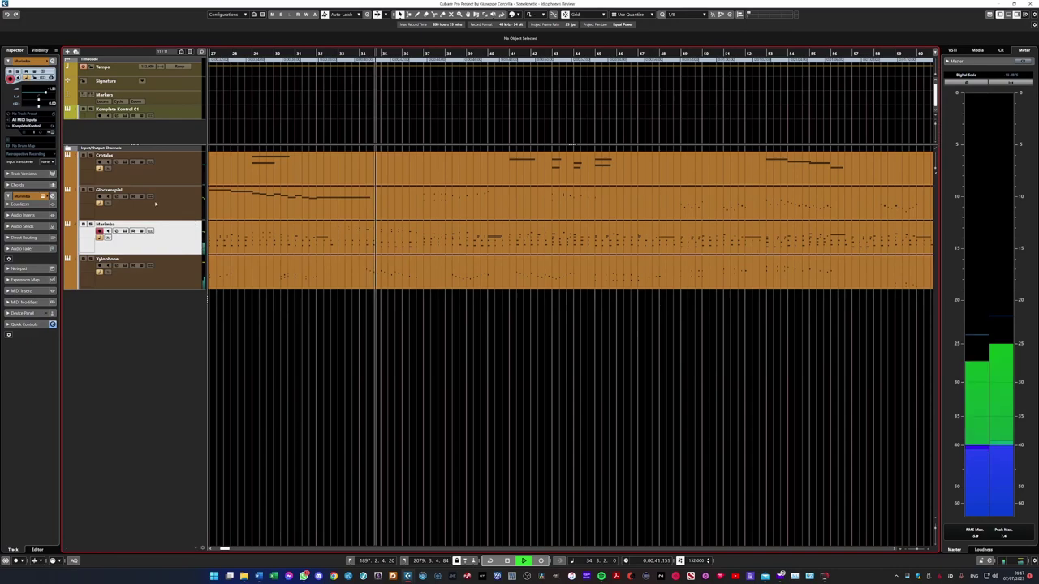
# View the Glockenspiel and Xylophone tracks' instruments one after the other during playback, closing each one.
pyautogui.click(125, 197)
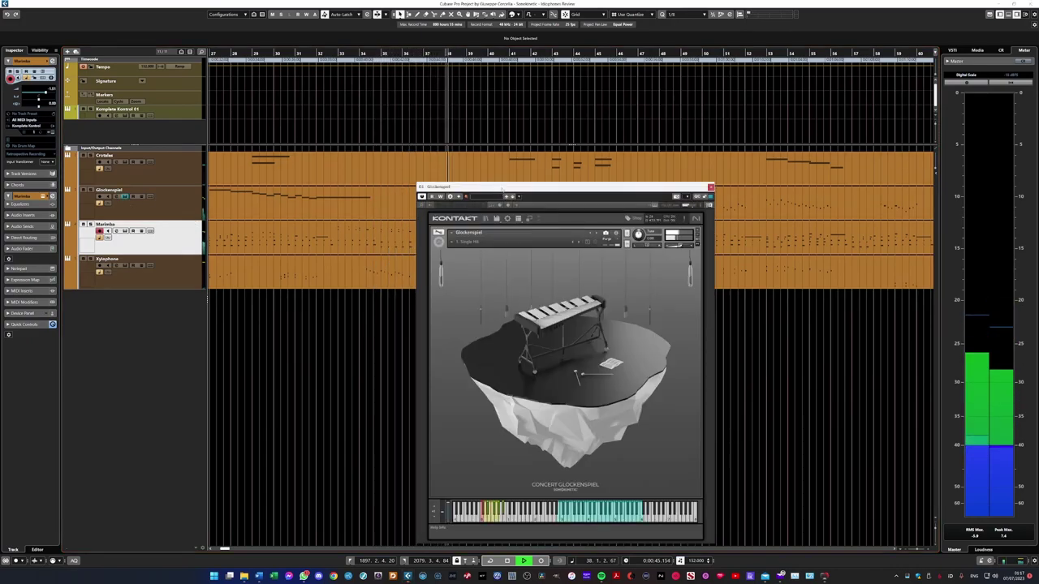
pyautogui.click(711, 187)
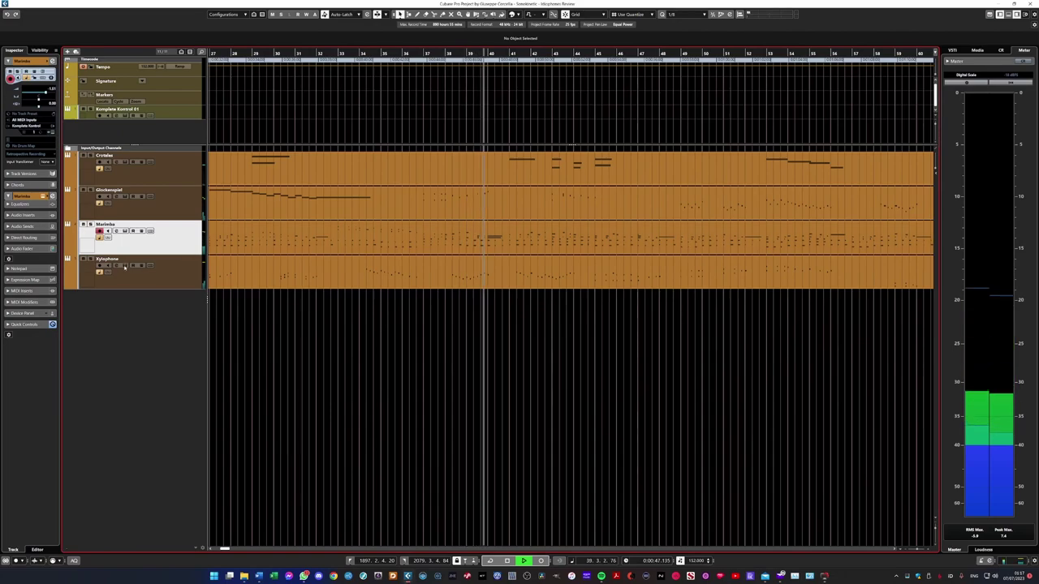
pyautogui.click(125, 265)
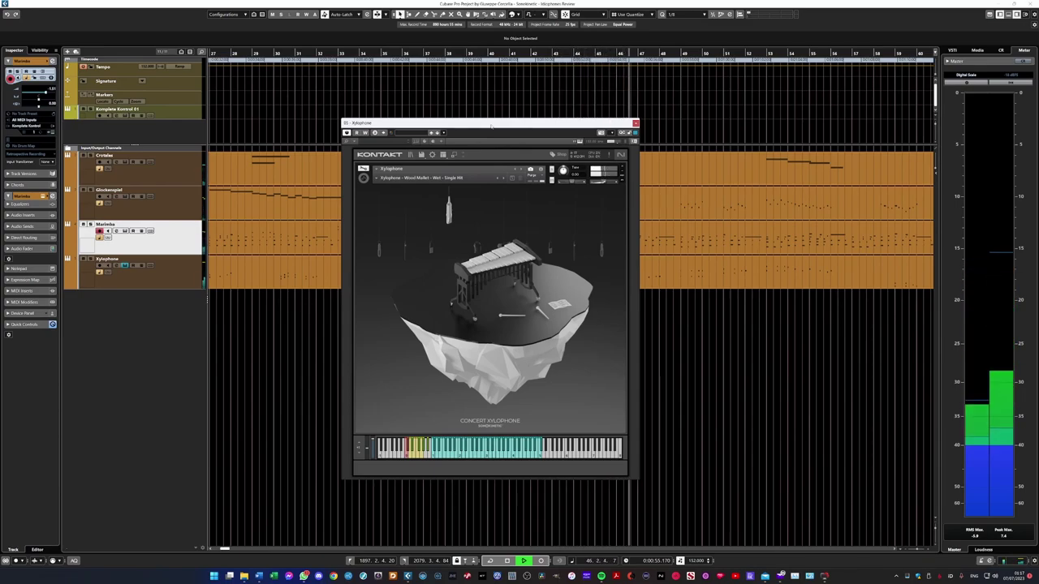
pyautogui.click(636, 124)
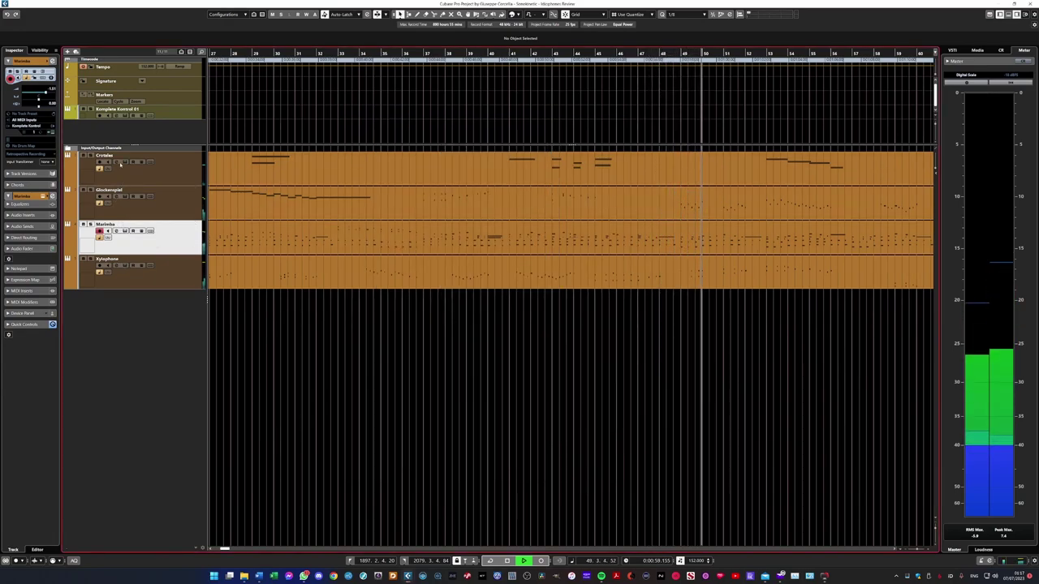
# View the Glockenspiel, Crotales and Marimba tracks' instruments in turn as the arrangement plays to its end, closing each one.
pyautogui.click(122, 198)
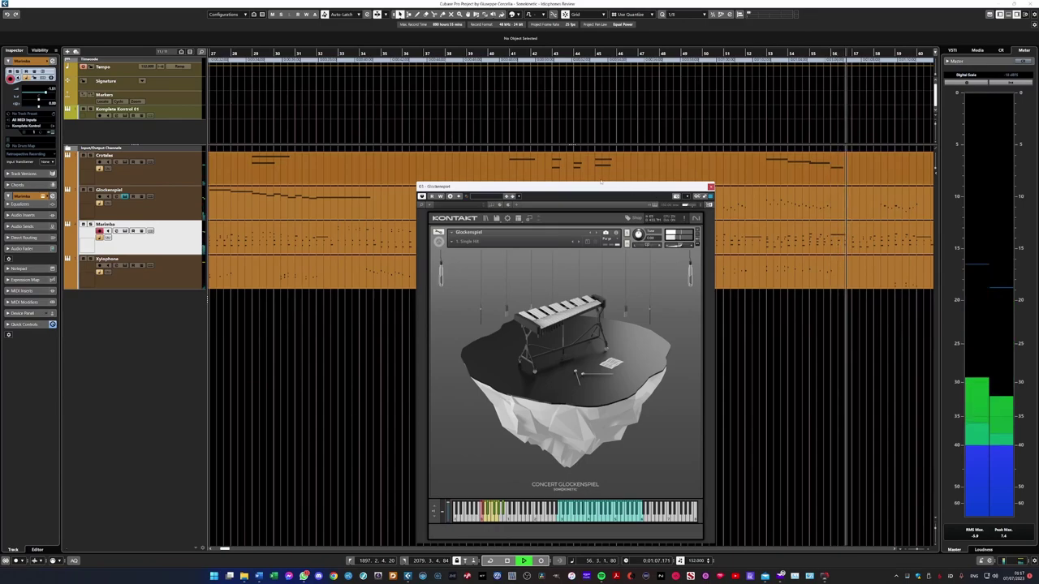
pyautogui.press('Escape')
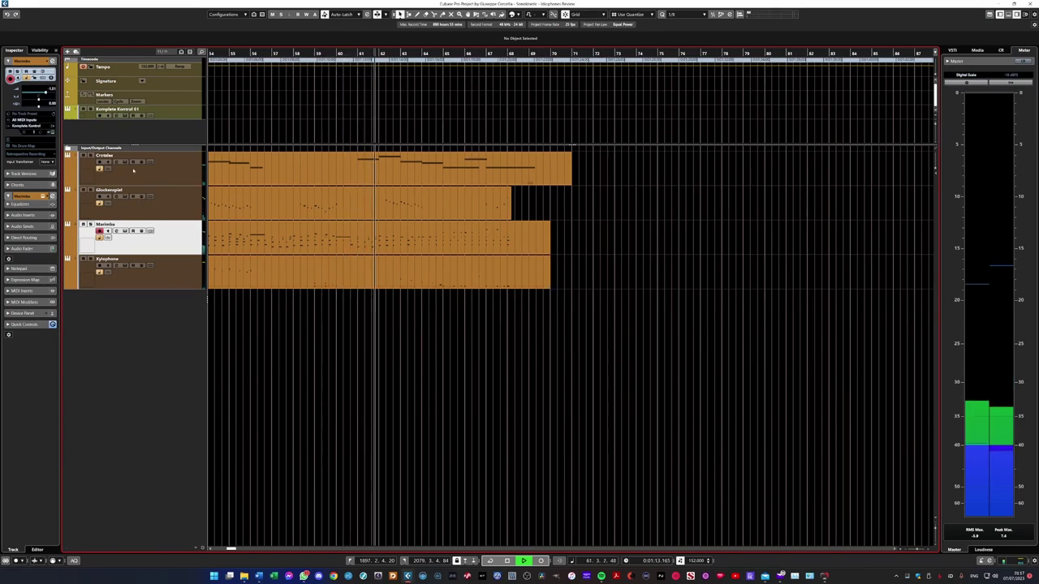
pyautogui.click(125, 162)
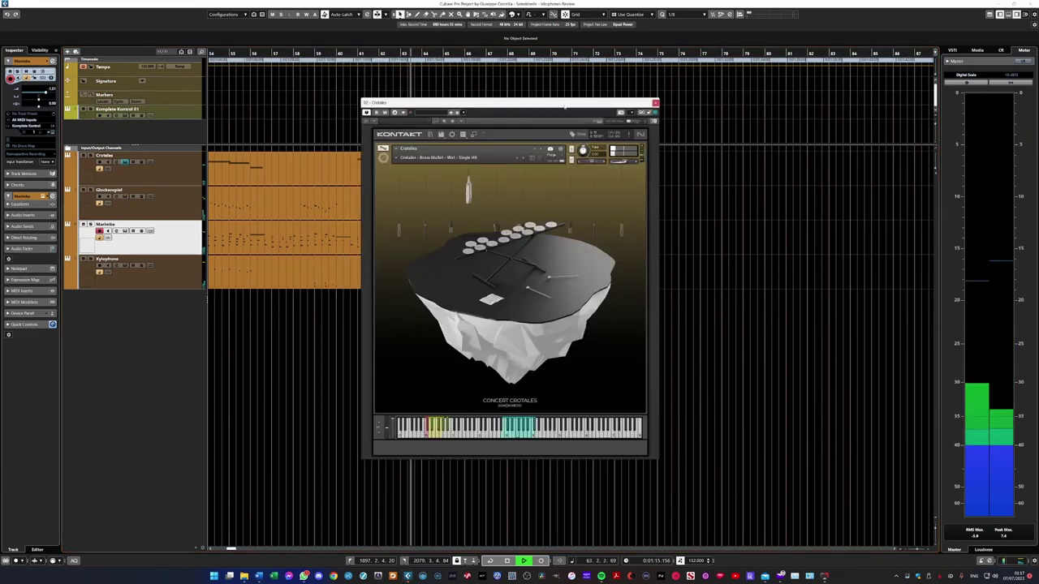
pyautogui.click(655, 103)
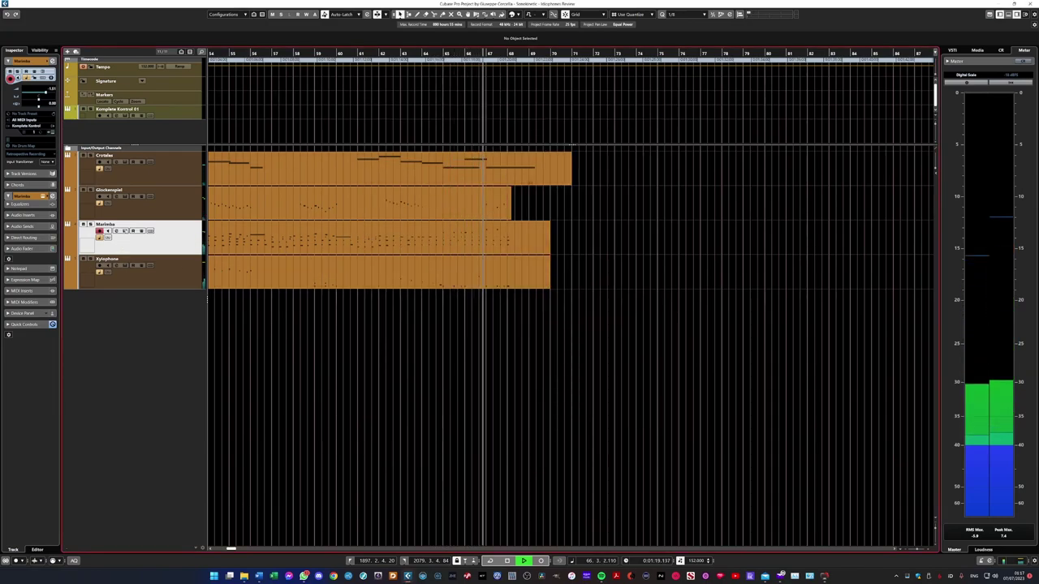
pyautogui.click(125, 231)
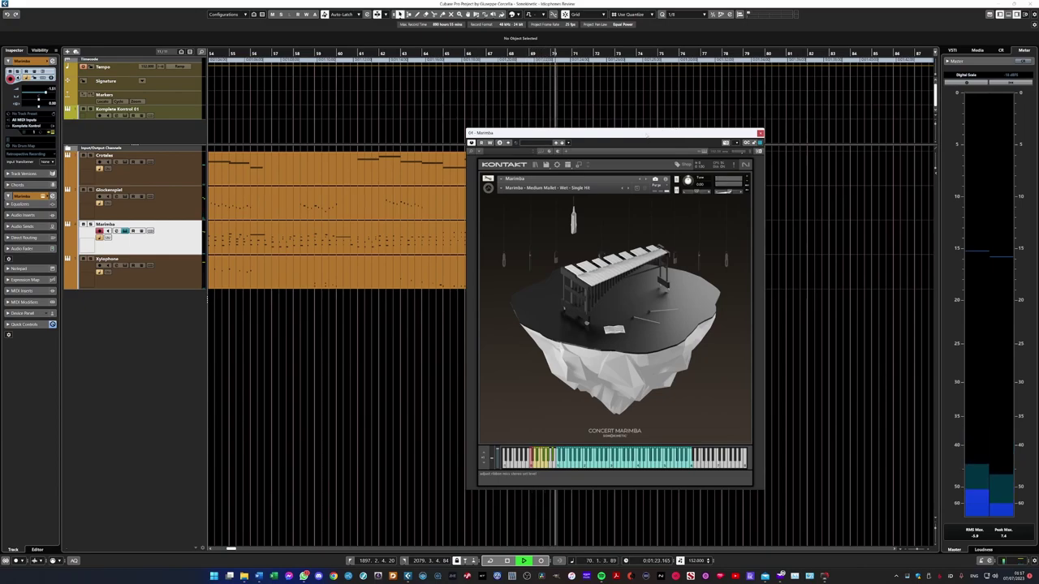
pyautogui.press('Escape')
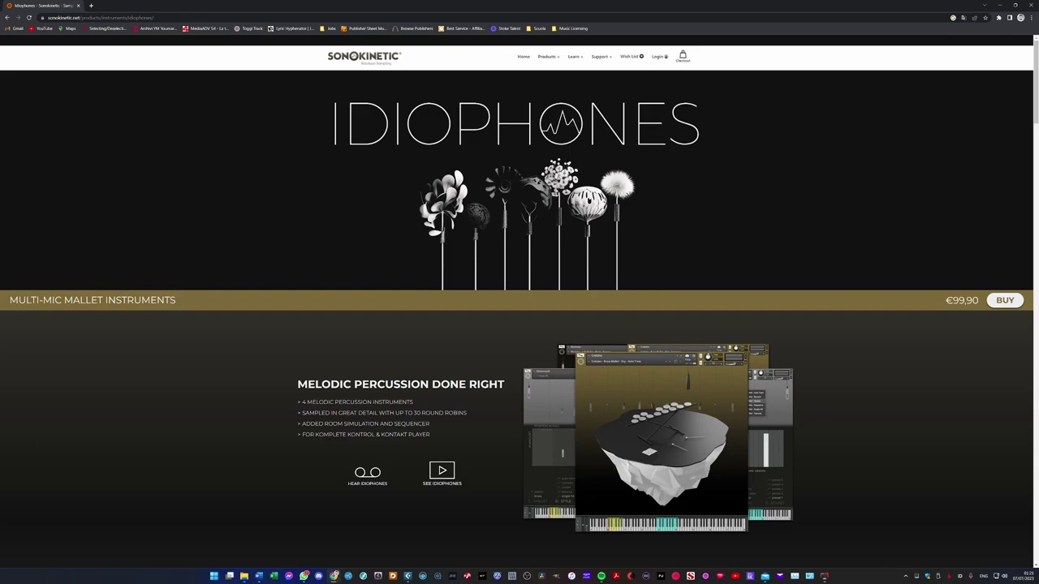
# Look through the Sonokinetic Idiophones product page in the web browser.
pyautogui.scroll(-3, 221, 240)
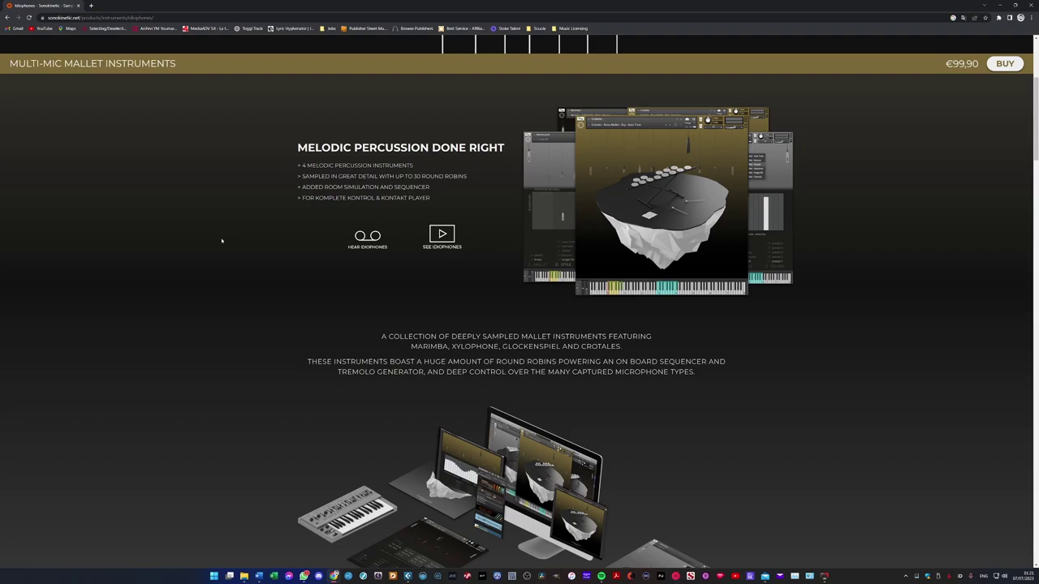
pyautogui.scroll(3, 195, 232)
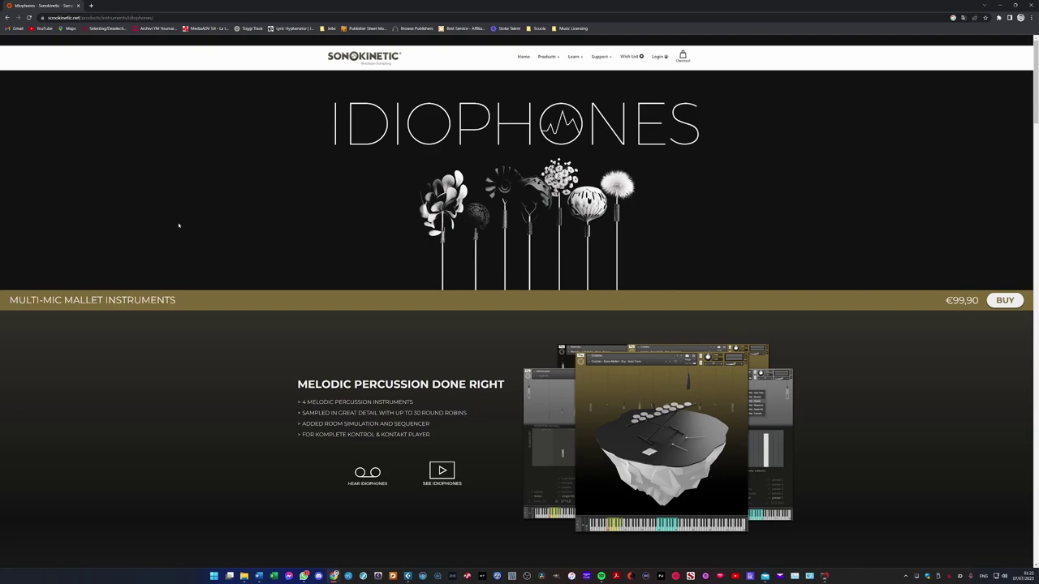
pyautogui.scroll(-10, 795, 170)
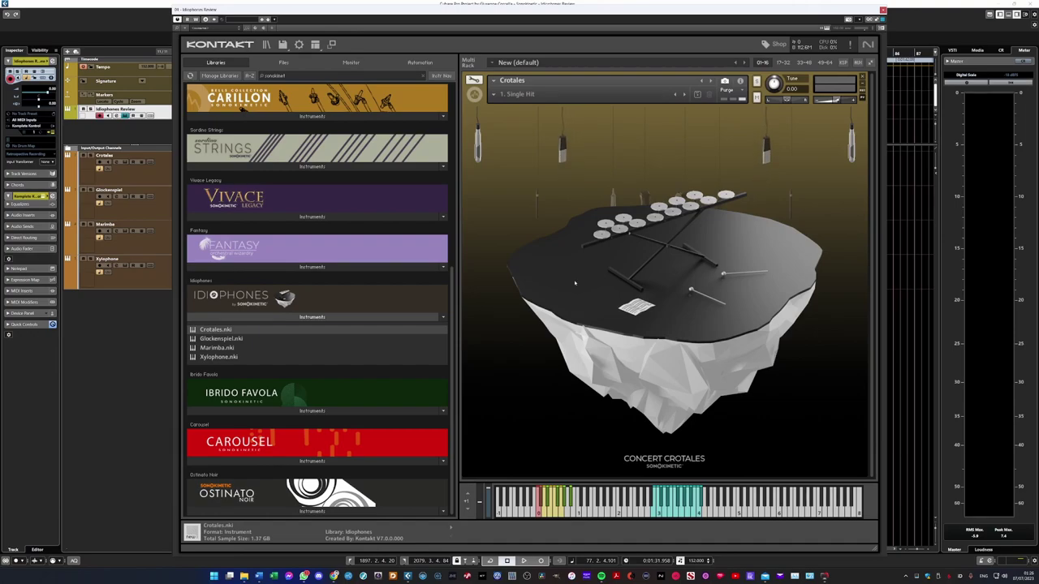
# Open the Crotales' detailed options, set the Cardioid Classic microphone to -1.6 dB and rearrange the microphones in the hall.
pyautogui.click(577, 280)
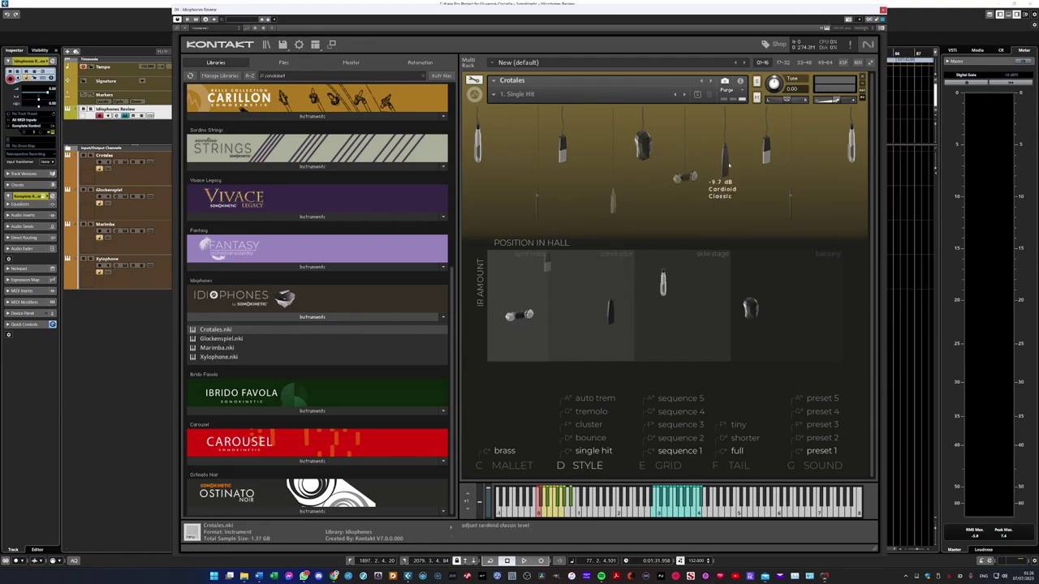
pyautogui.moveTo(729, 166); pyautogui.dragTo(727, 154)
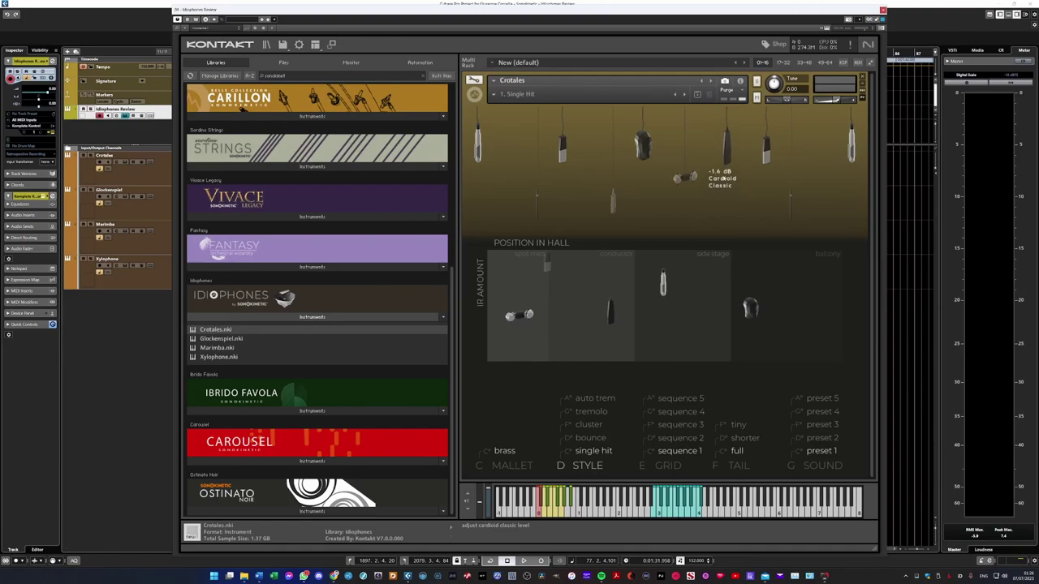
pyautogui.moveTo(664, 285); pyautogui.dragTo(667, 309)
pyautogui.moveTo(521, 320); pyautogui.dragTo(516, 321)
pyautogui.moveTo(550, 270); pyautogui.dragTo(613, 297)
pyautogui.moveTo(751, 307); pyautogui.dragTo(722, 288)
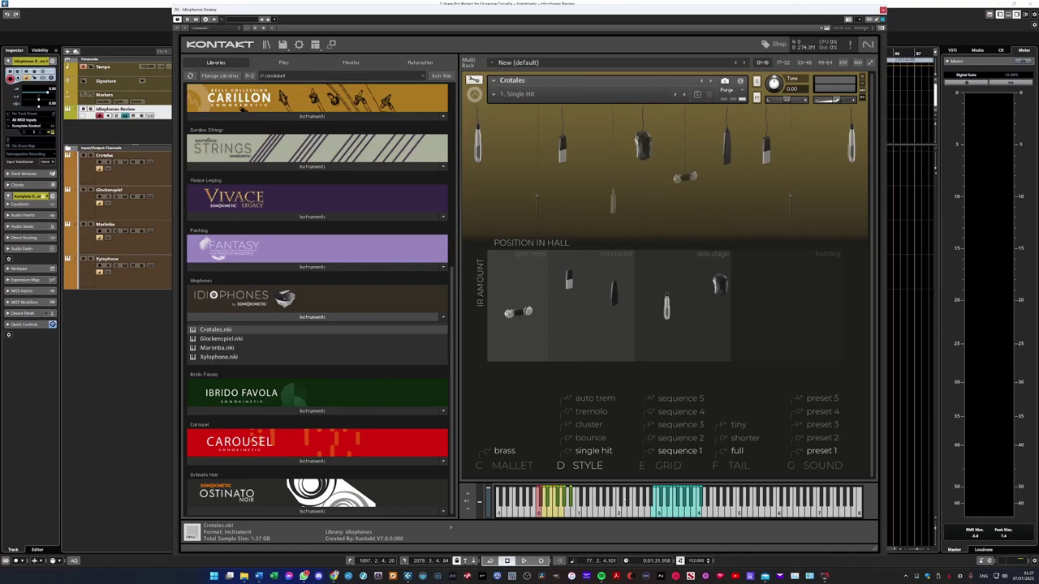
# Try the shorter tail, grid sequence 2 with different sticking options, and sound preset 2 on the Crotales.
pyautogui.click(741, 438)
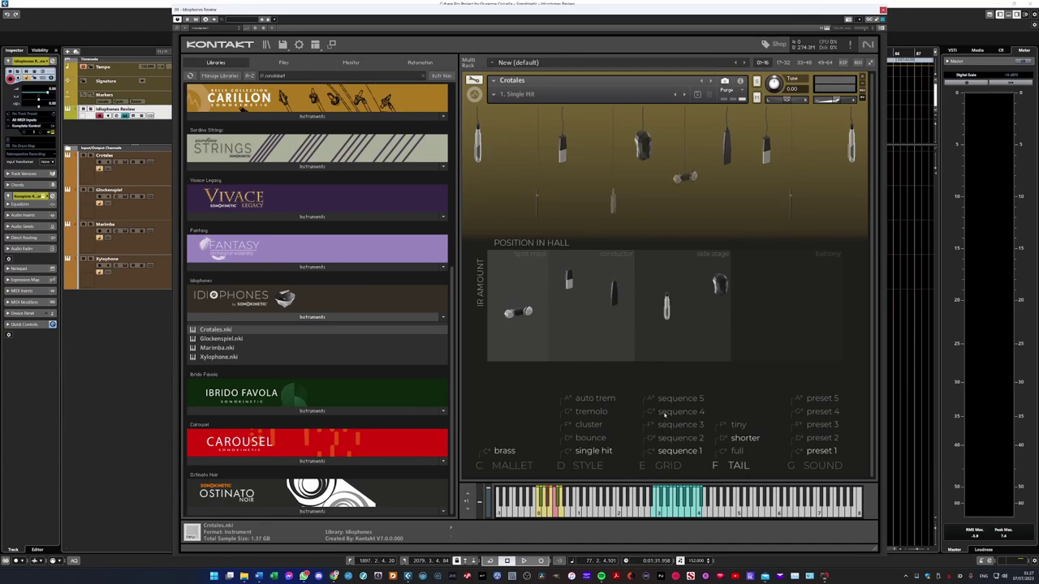
pyautogui.click(668, 425)
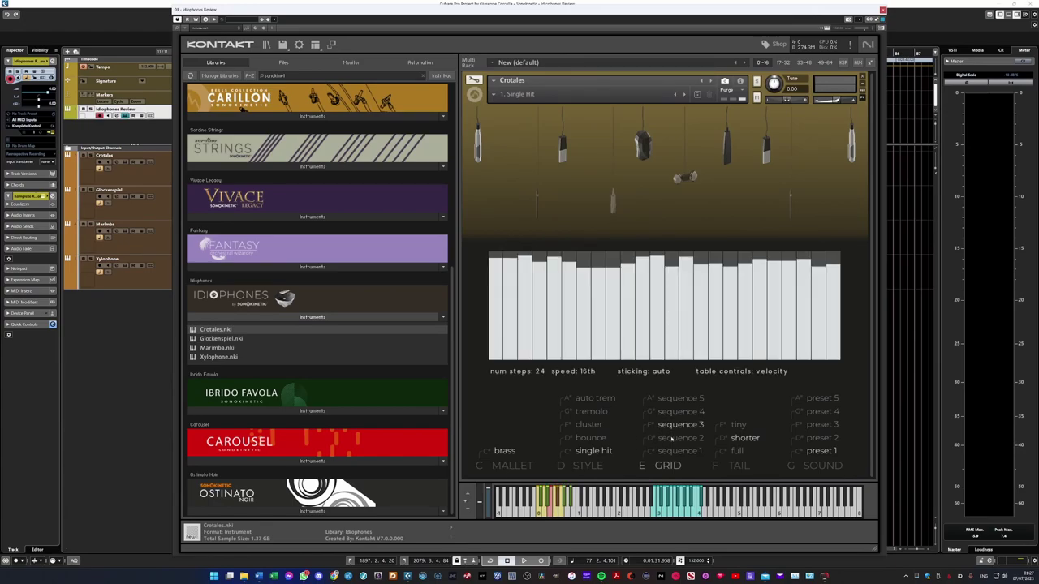
pyautogui.click(671, 438)
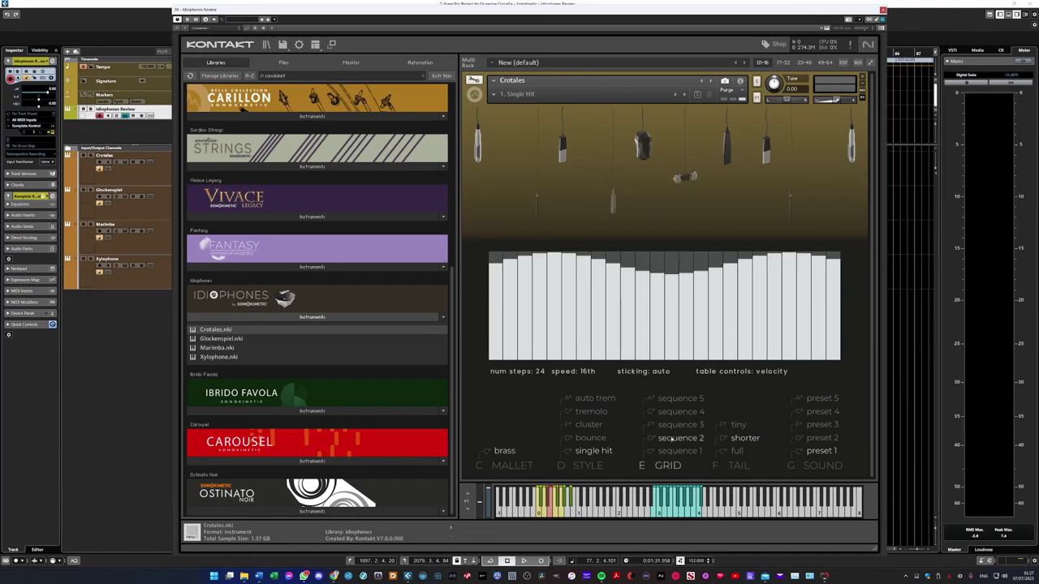
pyautogui.click(624, 373)
pyautogui.click(624, 374)
pyautogui.click(624, 373)
pyautogui.click(822, 411)
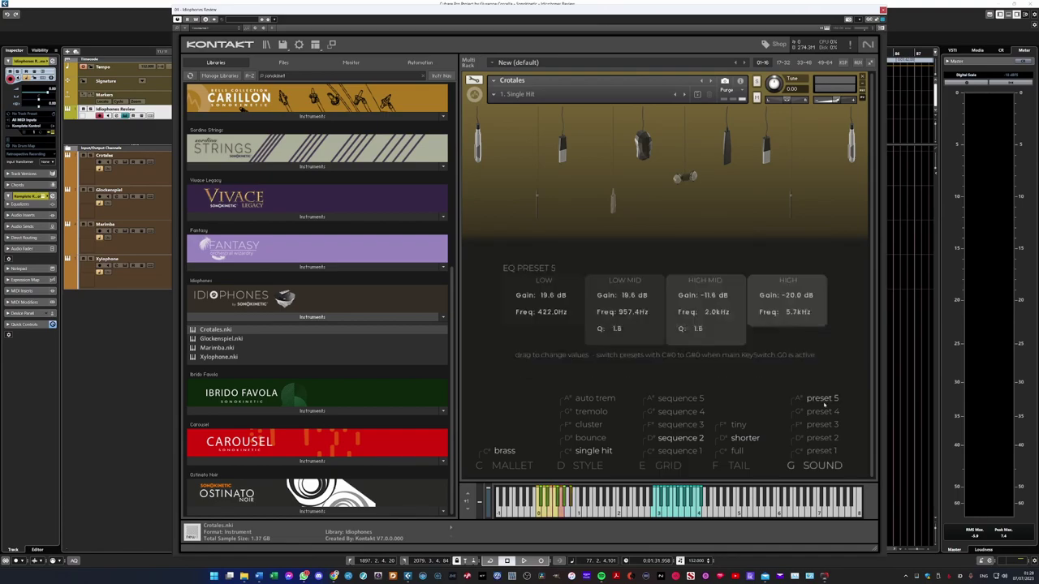
pyautogui.click(826, 426)
# Load the Crotales snapshot for the brass mallet, dry, with the bounce style.
pyautogui.click(520, 94)
pyautogui.moveTo(557, 104)
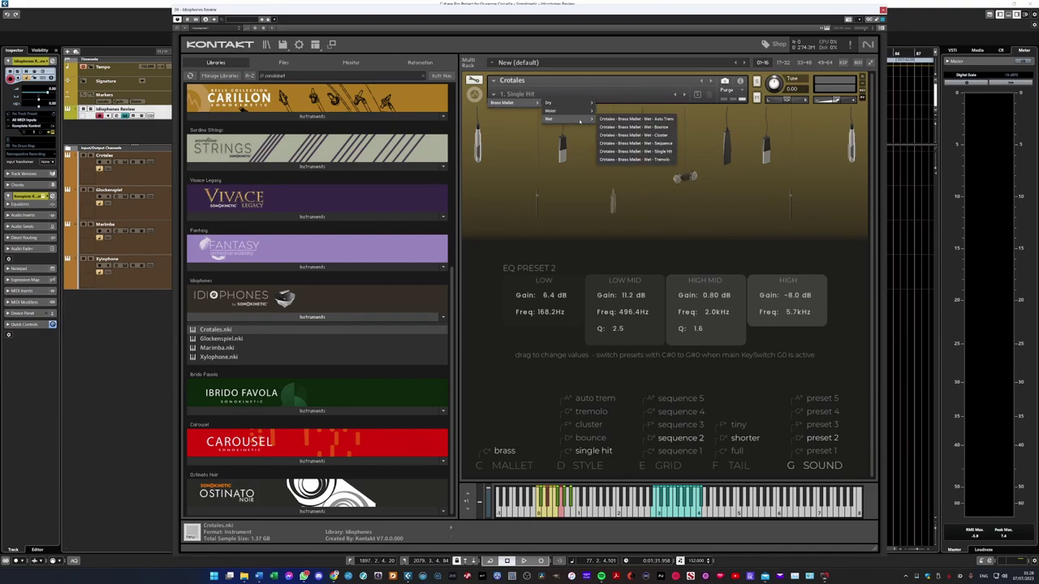
pyautogui.click(617, 128)
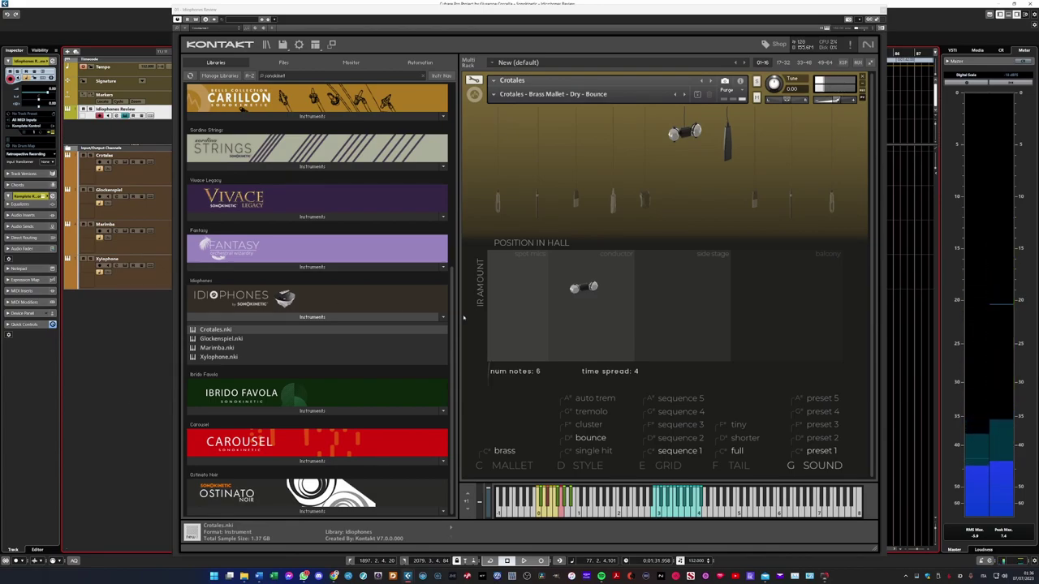
# Try the cardioid stereo microphone at the balcony and spot positions, place it at side stage, and raise the thin spaced microphone pair's level.
pyautogui.moveTo(583, 288); pyautogui.dragTo(768, 291)
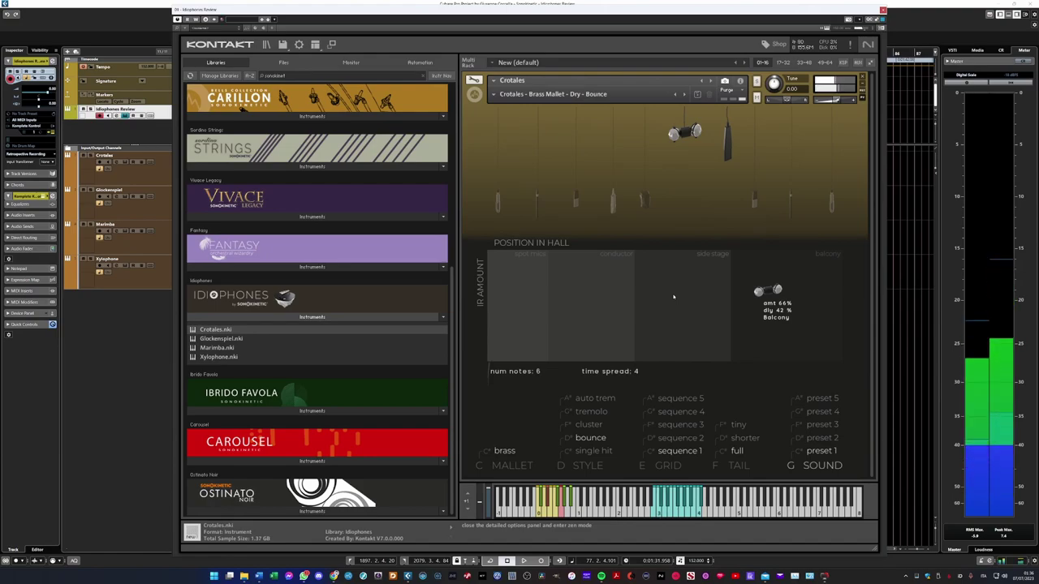
pyautogui.moveTo(768, 290); pyautogui.dragTo(510, 303)
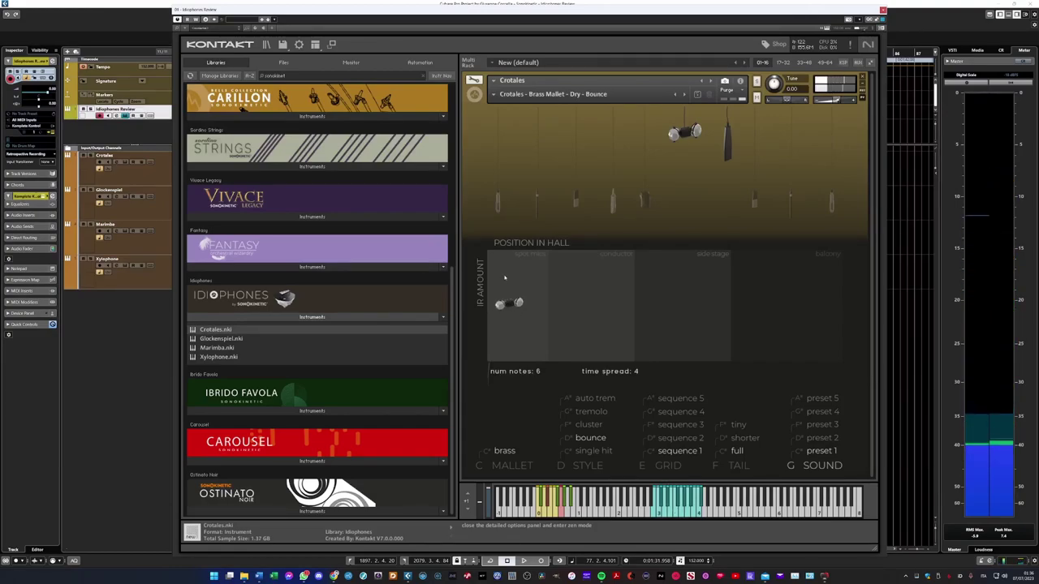
pyautogui.moveTo(509, 303); pyautogui.dragTo(657, 264)
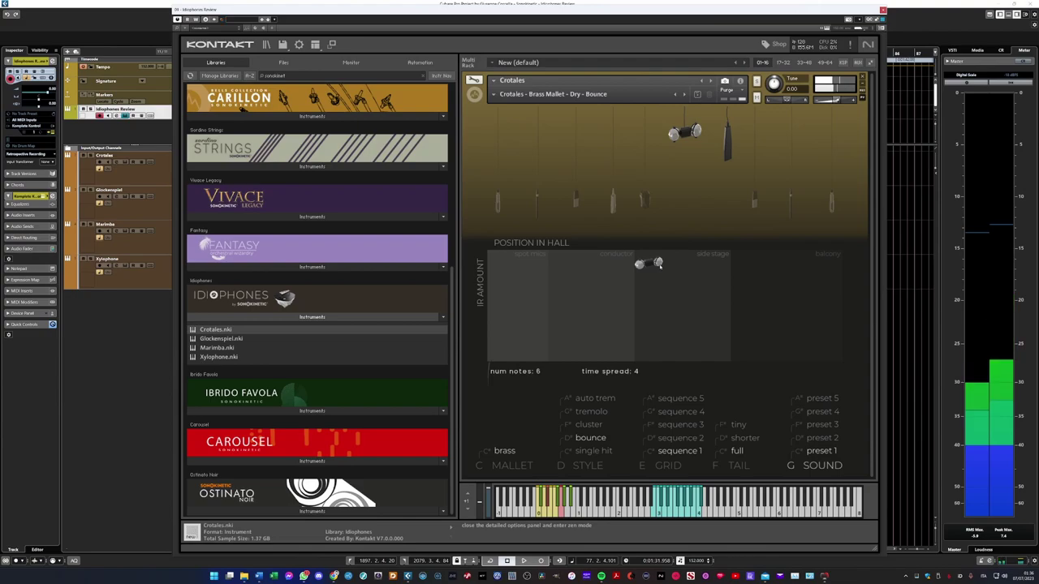
pyautogui.moveTo(537, 207); pyautogui.dragTo(535, 137)
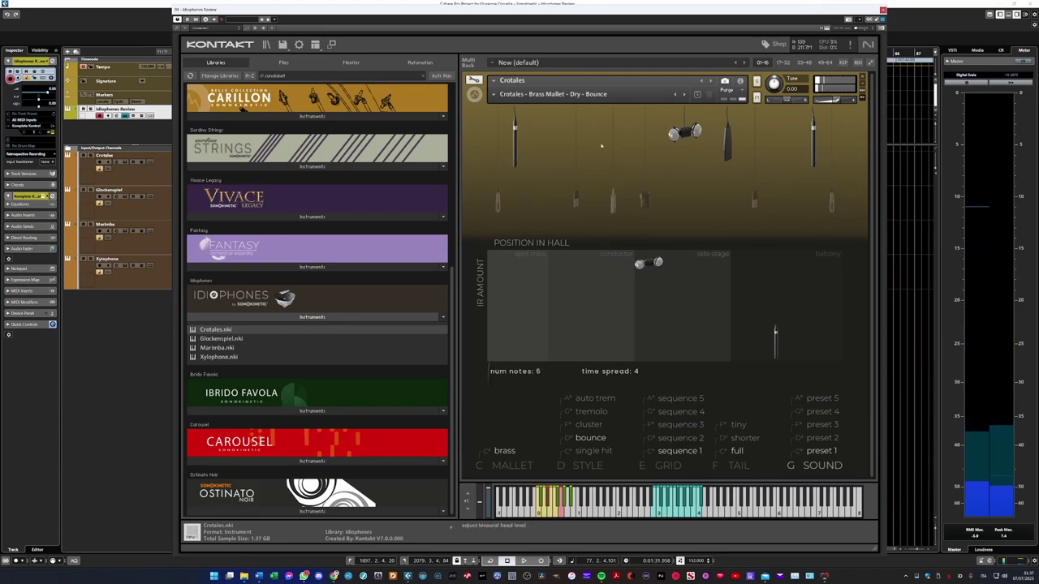
# Load the Crotales' dry brass mallet Sequence snapshot, and follow it with the dry Tremolo snapshot.
pyautogui.moveTo(515, 103)
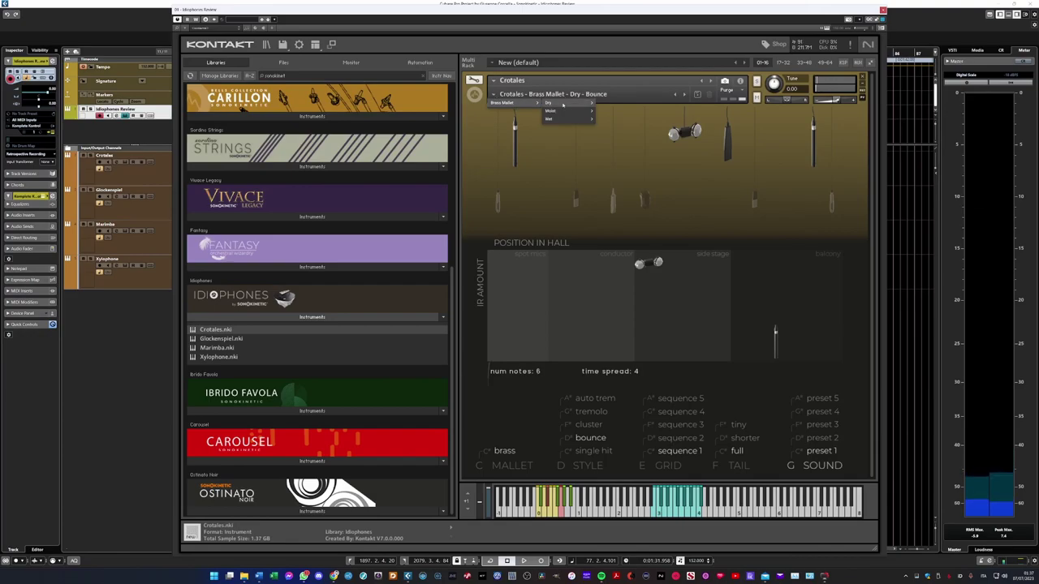
pyautogui.moveTo(577, 104)
pyautogui.click(637, 127)
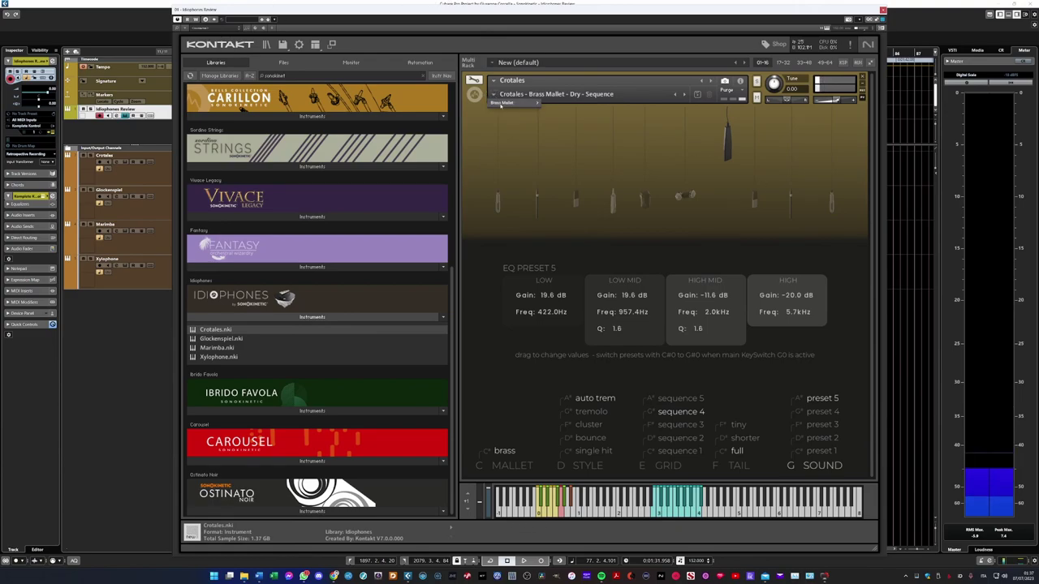
pyautogui.moveTo(511, 103)
pyautogui.moveTo(556, 103)
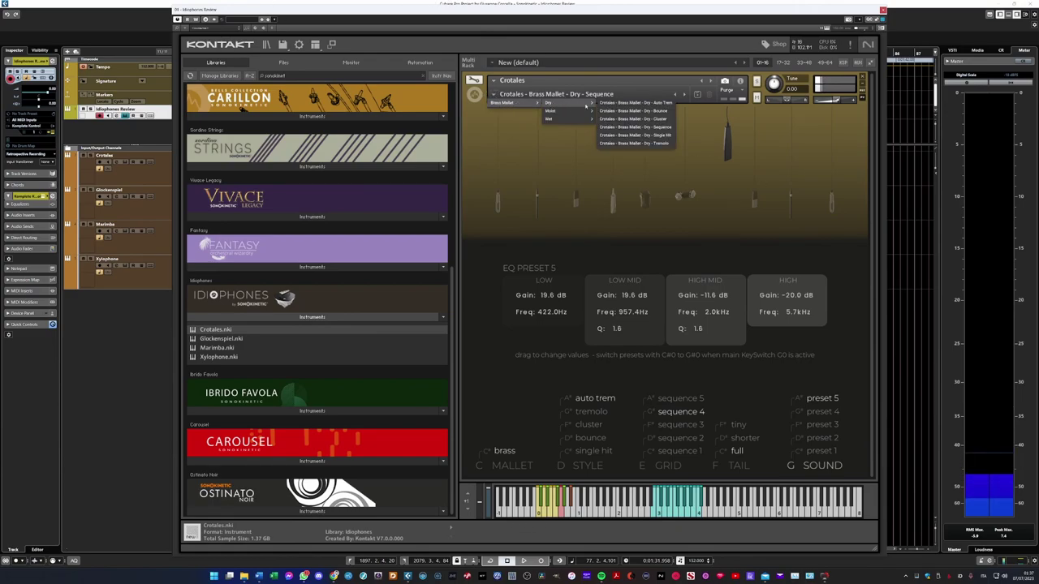
pyautogui.click(631, 143)
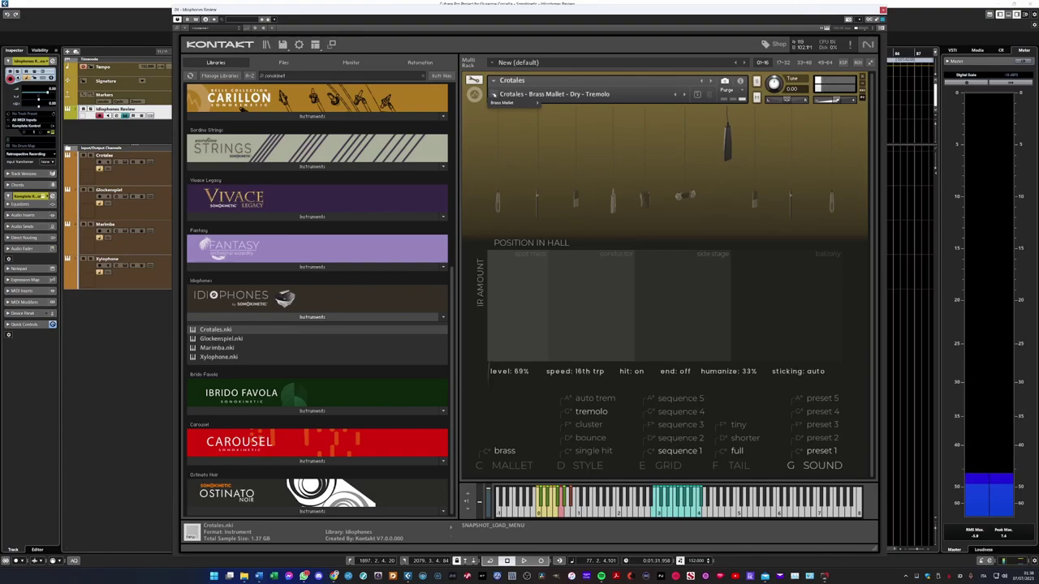
# Load the Crotales - Brass Mallet - Moist - Bounce snapshot and bring in the omniphonic microphone at side stage.
pyautogui.moveTo(505, 107)
pyautogui.moveTo(558, 112)
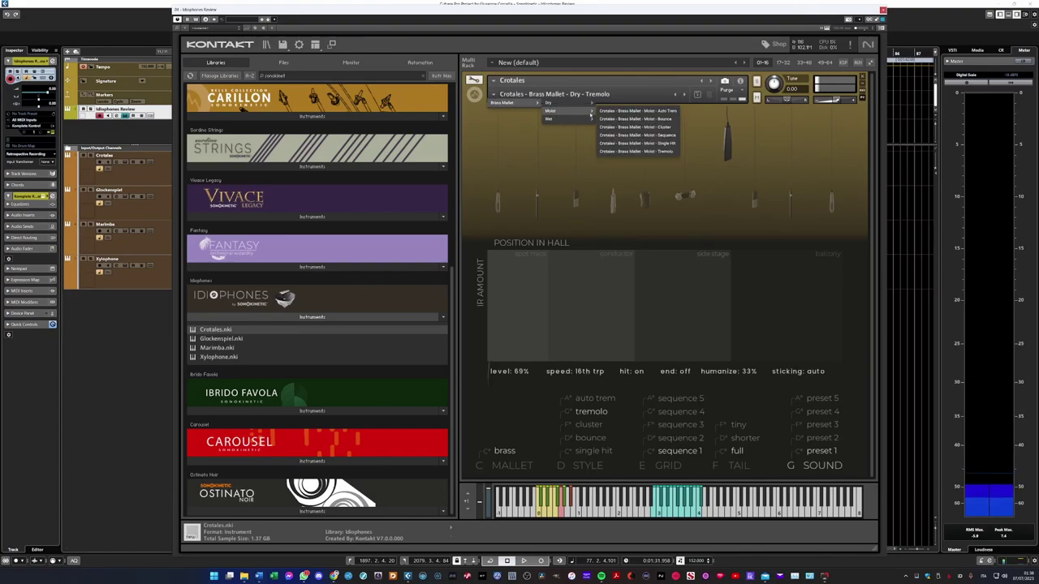
pyautogui.click(642, 119)
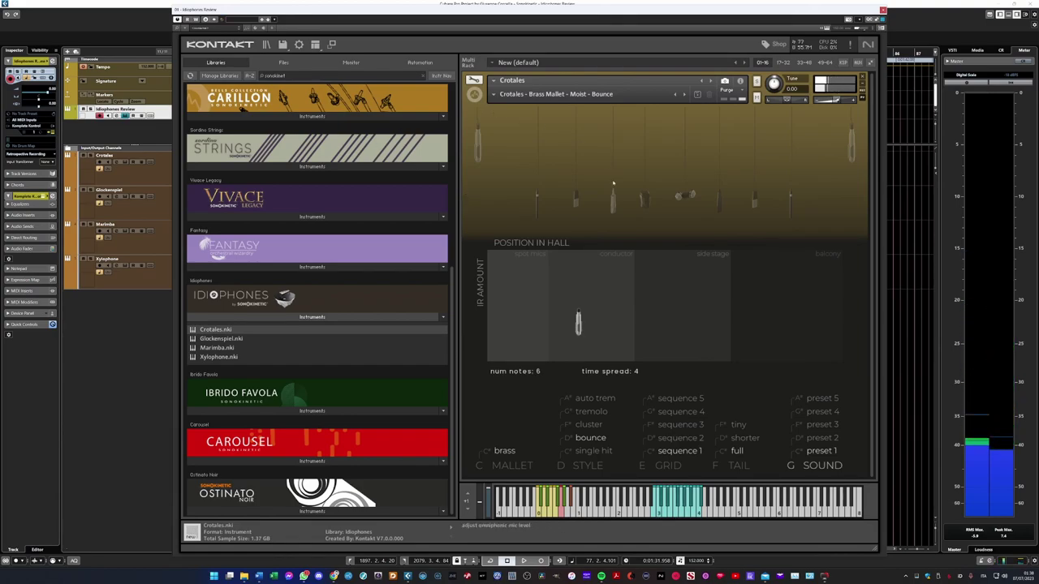
pyautogui.moveTo(613, 198); pyautogui.dragTo(614, 144)
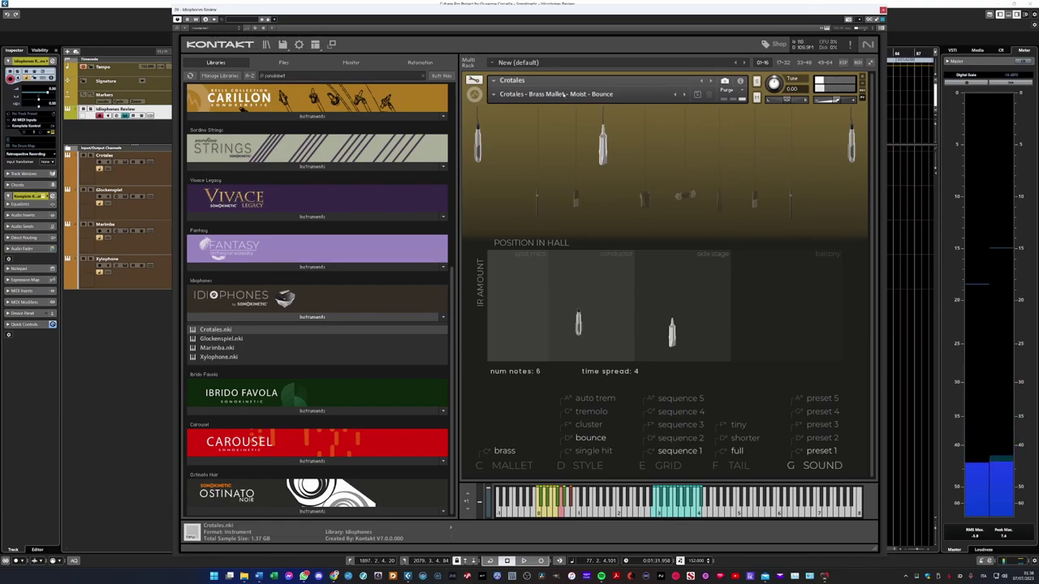
# Load the Crotales - Brass Mallet - Moist - Cluster snapshot and dismiss the time-tracking notification.
pyautogui.moveTo(507, 103)
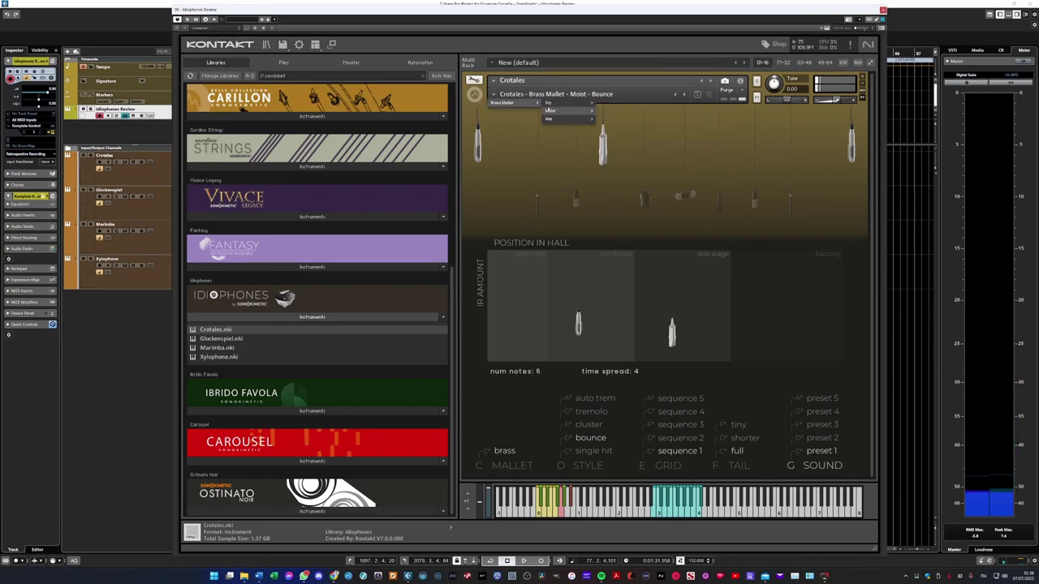
pyautogui.moveTo(558, 111)
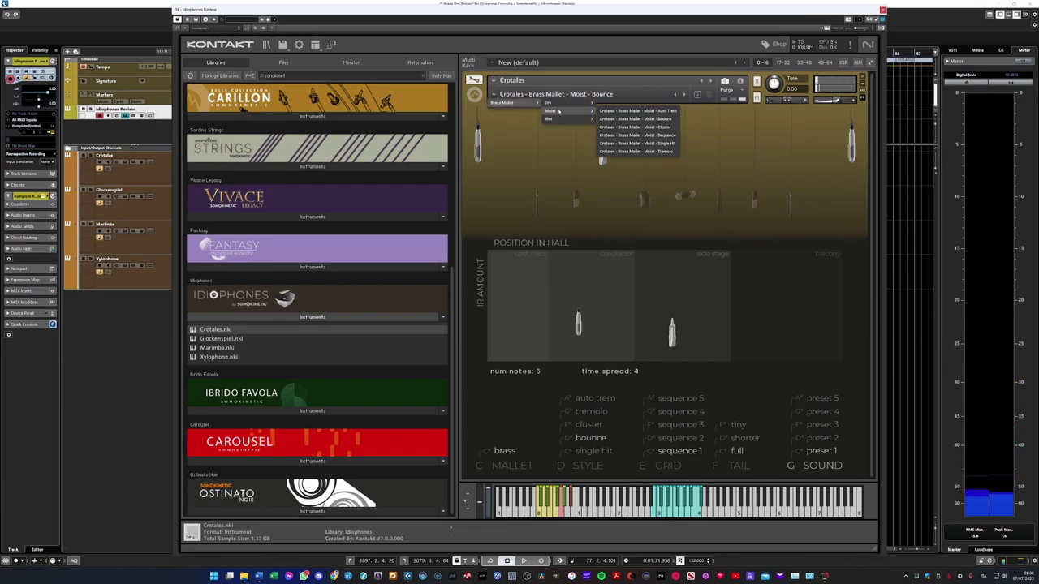
pyautogui.click(636, 126)
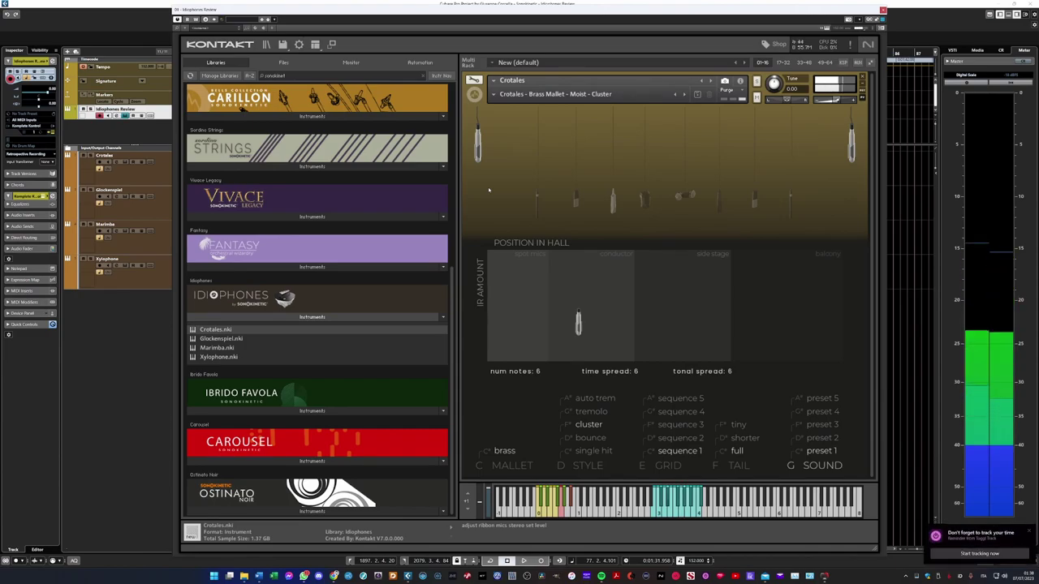
pyautogui.click(1030, 532)
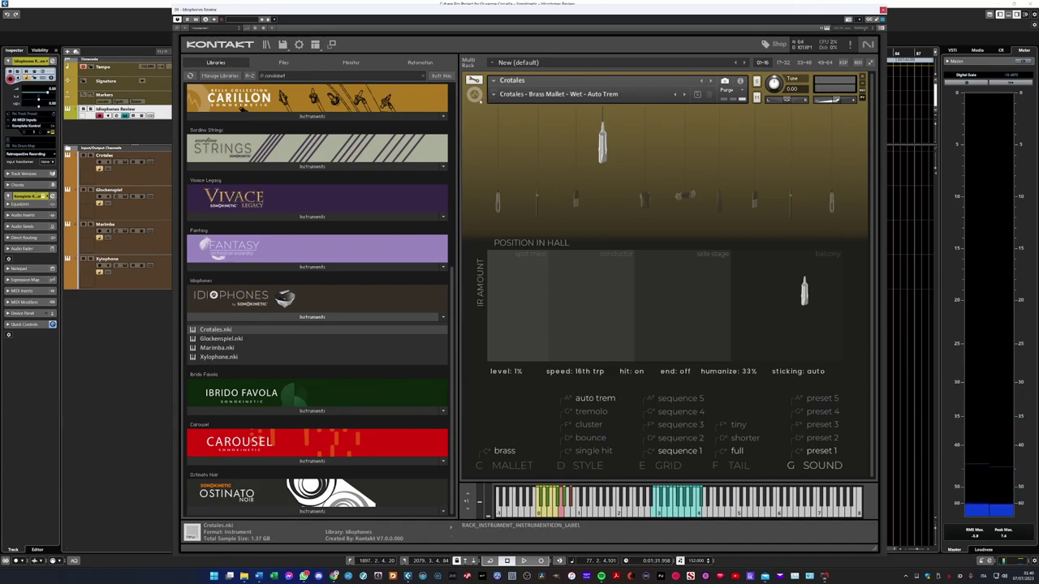
# Load the Crotales - Brass Mallet - Wet - Sequence snapshot and try the tiny tail.
pyautogui.moveTo(523, 103)
pyautogui.click(555, 104)
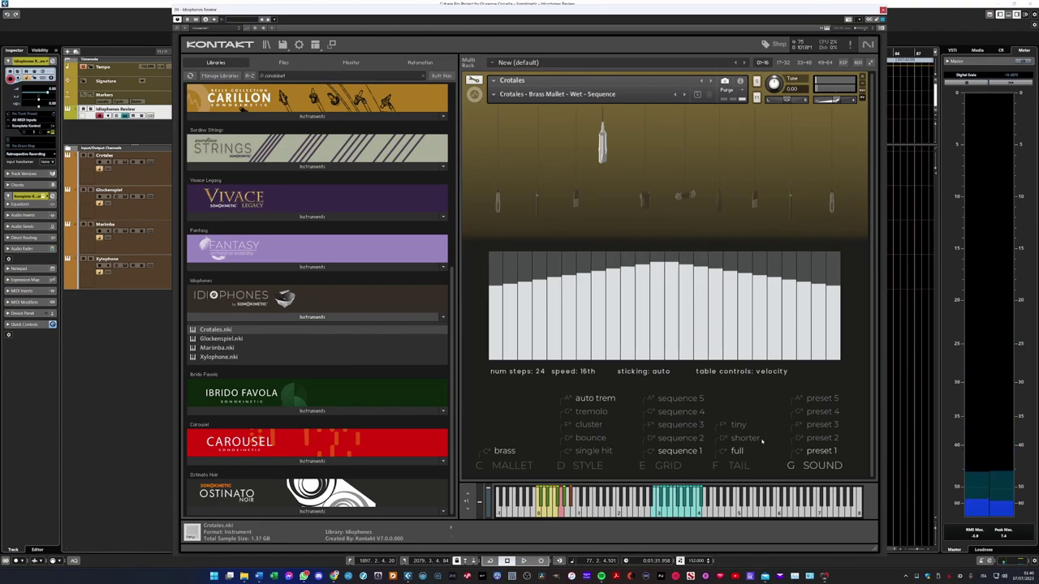
pyautogui.click(738, 425)
# Redraw sequence 1's velocity steps into an uneven pattern and try other sound presets on the Crotales.
pyautogui.moveTo(533, 270)
pyautogui.mouseDown()
pyautogui.moveTo(561, 318)
pyautogui.moveTo(622, 333)
pyautogui.moveTo(735, 288)
pyautogui.mouseUp()
pyautogui.moveTo(797, 351)
pyautogui.mouseDown()
pyautogui.moveTo(730, 349)
pyautogui.moveTo(750, 355)
pyautogui.mouseUp()
pyautogui.click(826, 411)
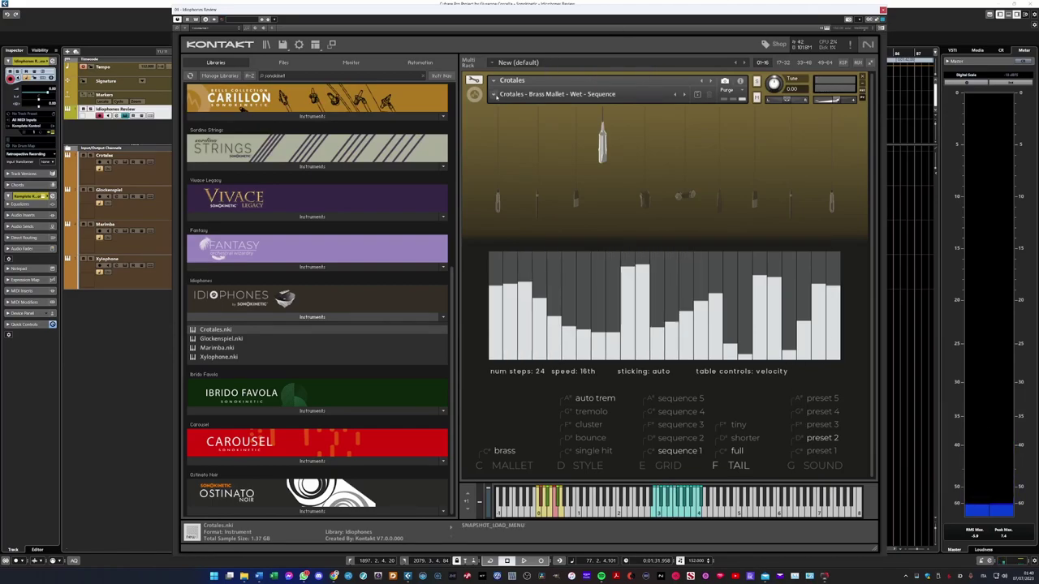
# Load the Crotales - Brass Mallet - Wet - Single Hit snapshot and raise the Cardioid Classic microphone's level.
pyautogui.moveTo(503, 102)
pyautogui.moveTo(554, 120)
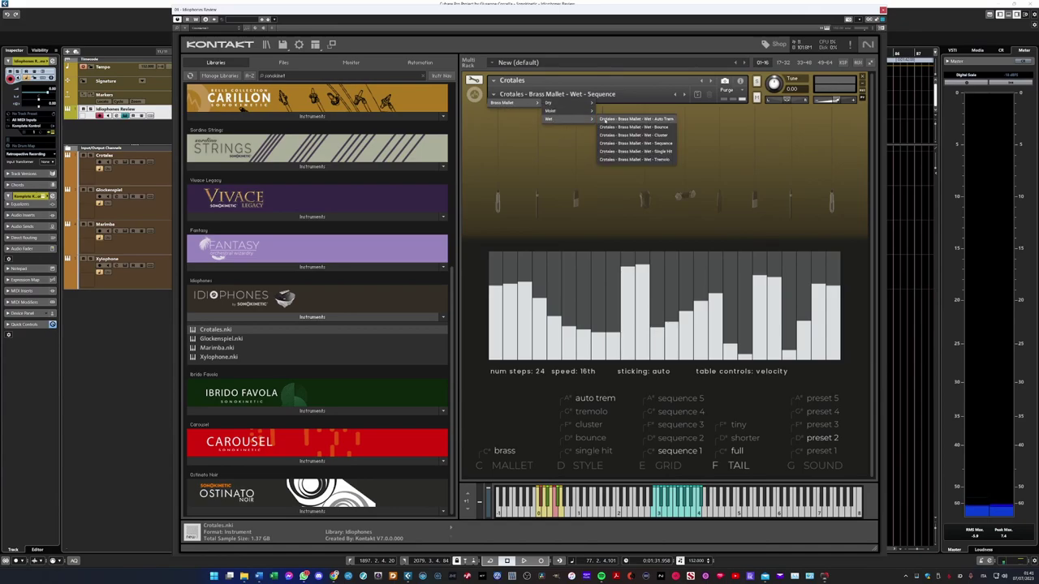
pyautogui.click(604, 151)
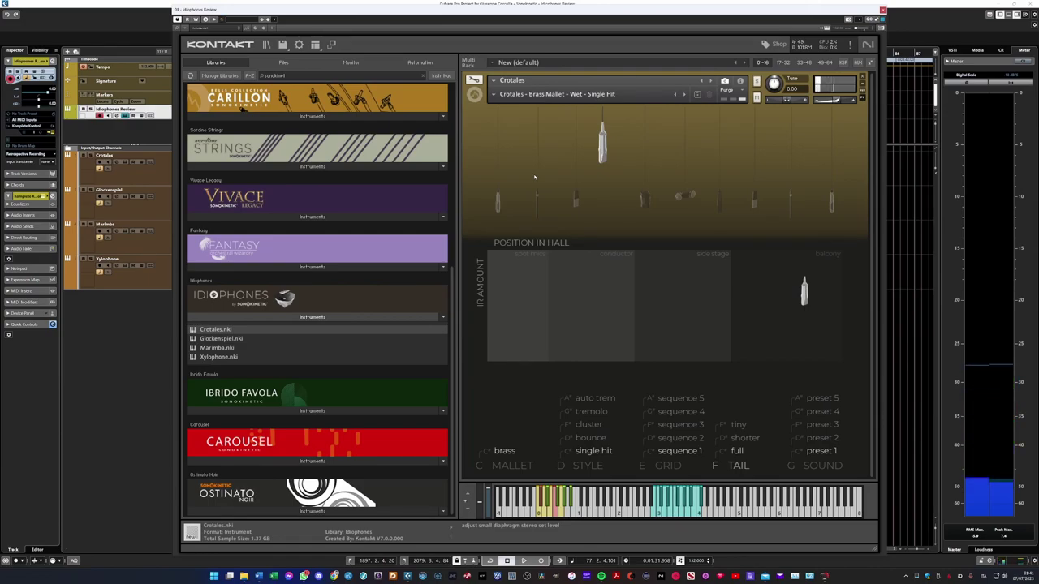
pyautogui.moveTo(717, 198); pyautogui.dragTo(715, 126)
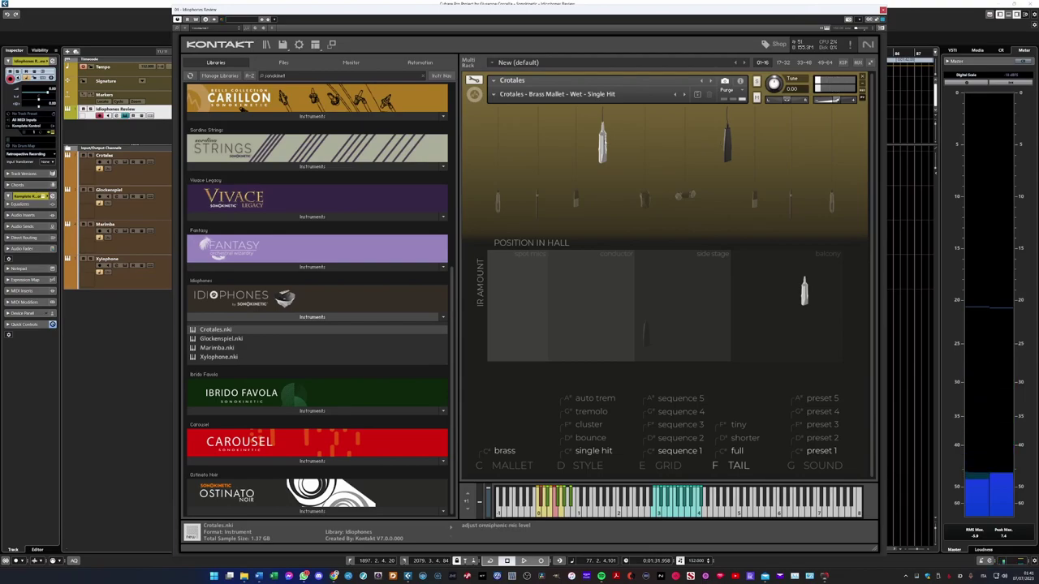
# Lower the omniphonic microphone and move it to the conductor position, and bring in the binaural head at the balcony.
pyautogui.moveTo(599, 165); pyautogui.dragTo(599, 173)
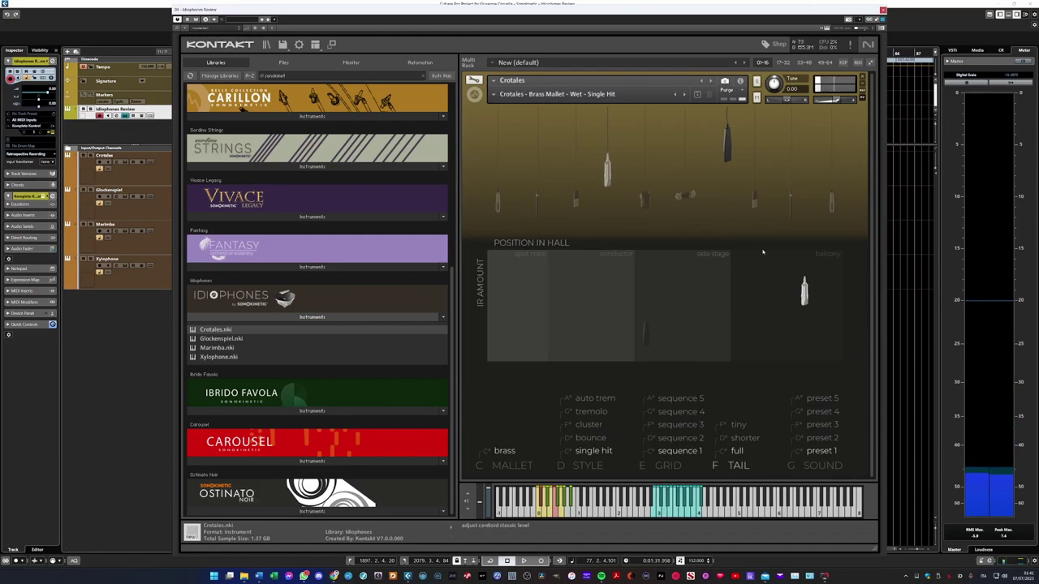
pyautogui.moveTo(803, 293); pyautogui.dragTo(577, 318)
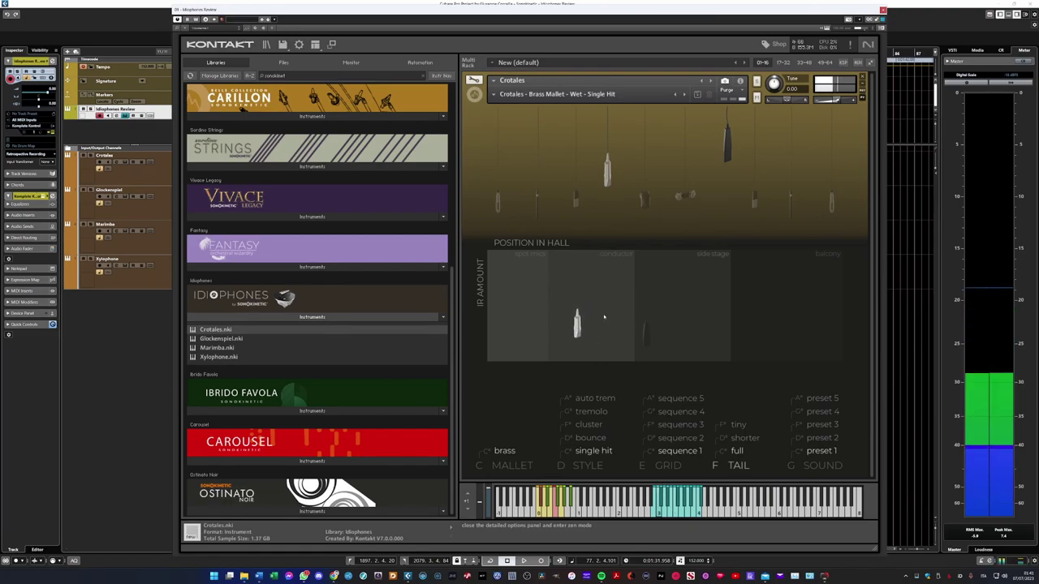
pyautogui.moveTo(648, 200); pyautogui.dragTo(647, 143)
pyautogui.moveTo(749, 343); pyautogui.dragTo(808, 295)
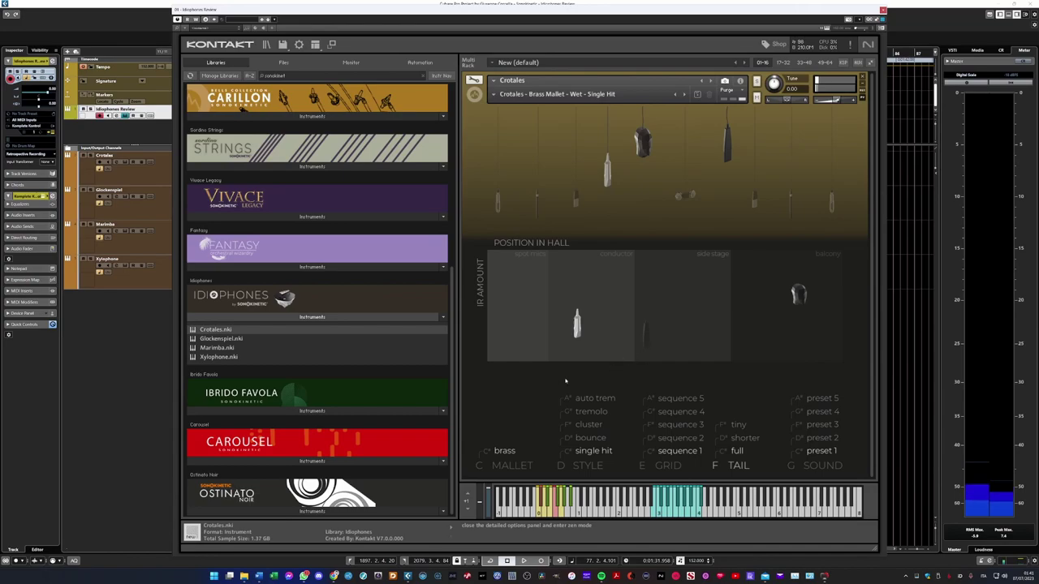
# Load the Glockenspiel instrument from the Idiophones library with its Brass Mallet - Dry - Single Hit snapshot.
pyautogui.click(233, 339)
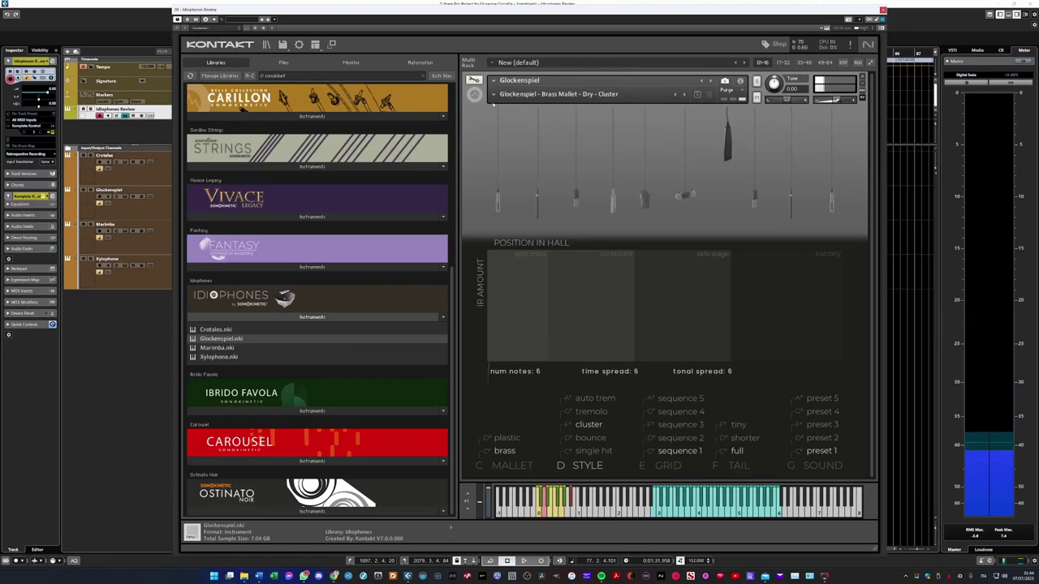
pyautogui.click(495, 94)
pyautogui.moveTo(503, 103)
pyautogui.moveTo(556, 103)
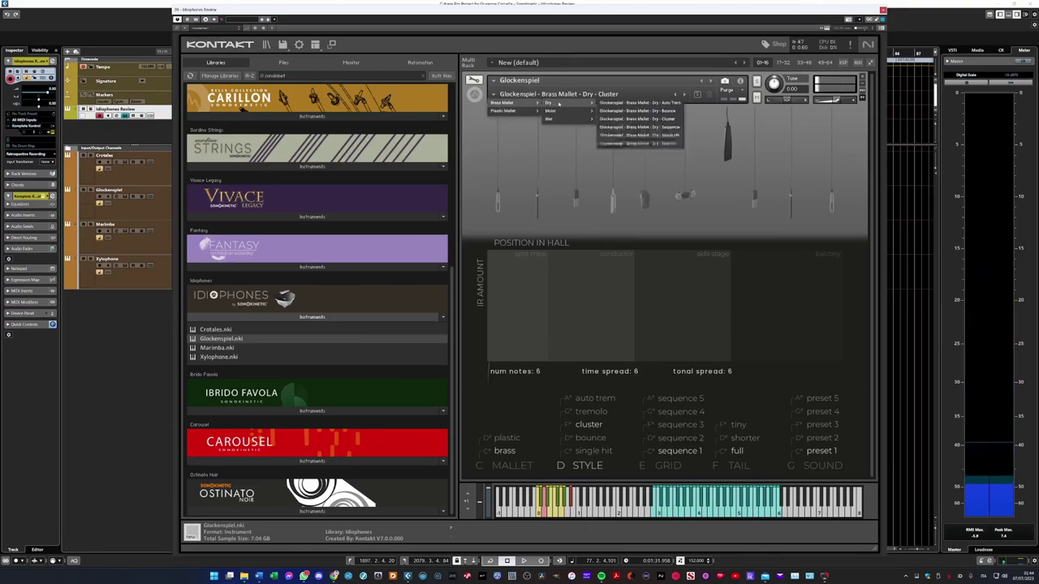
pyautogui.click(637, 134)
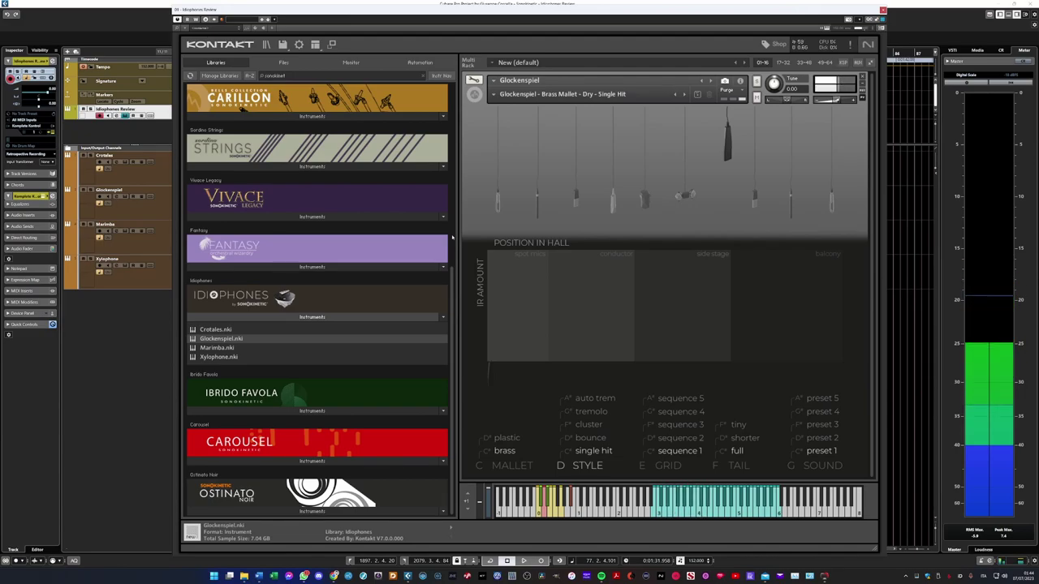
# Raise the Glockenspiel's cardioid stereo microphone slightly and select sound preset 4.
pyautogui.moveTo(684, 180)
pyautogui.moveTo(588, 377)
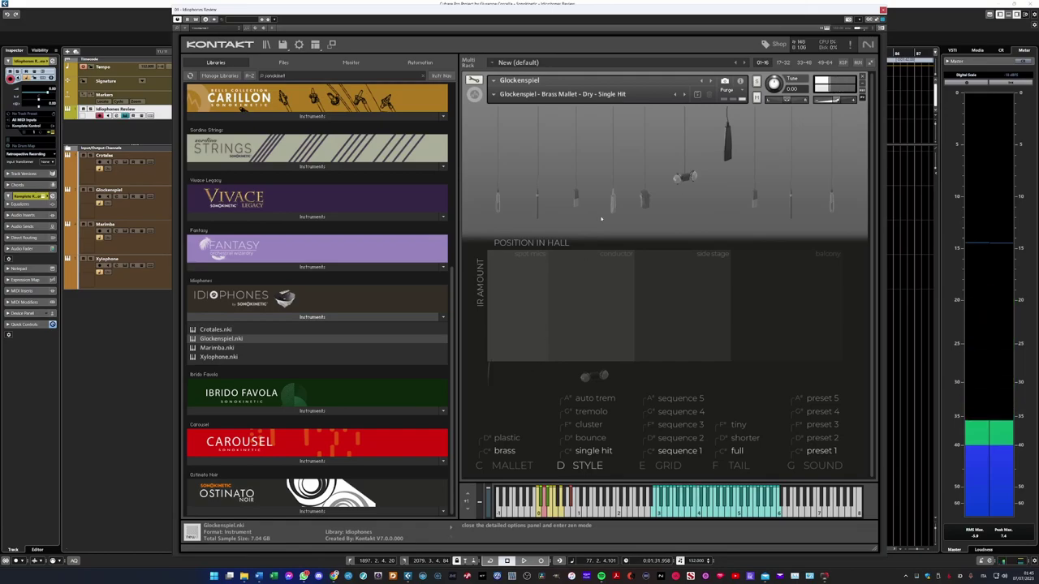
pyautogui.click(821, 412)
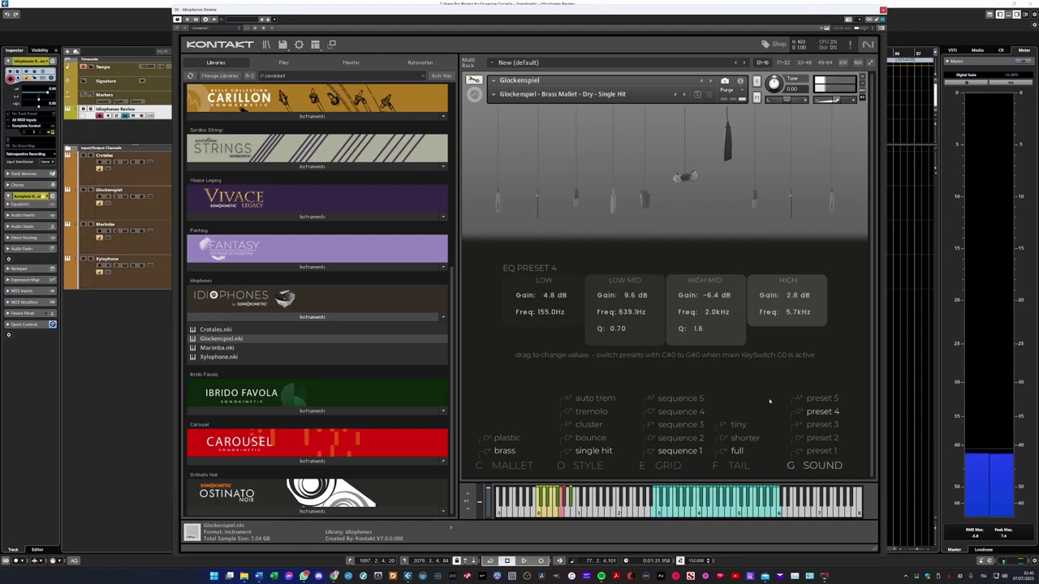
# Load the Glockenspiel - Brass Mallet - Moist - Sequence snapshot.
pyautogui.click(513, 98)
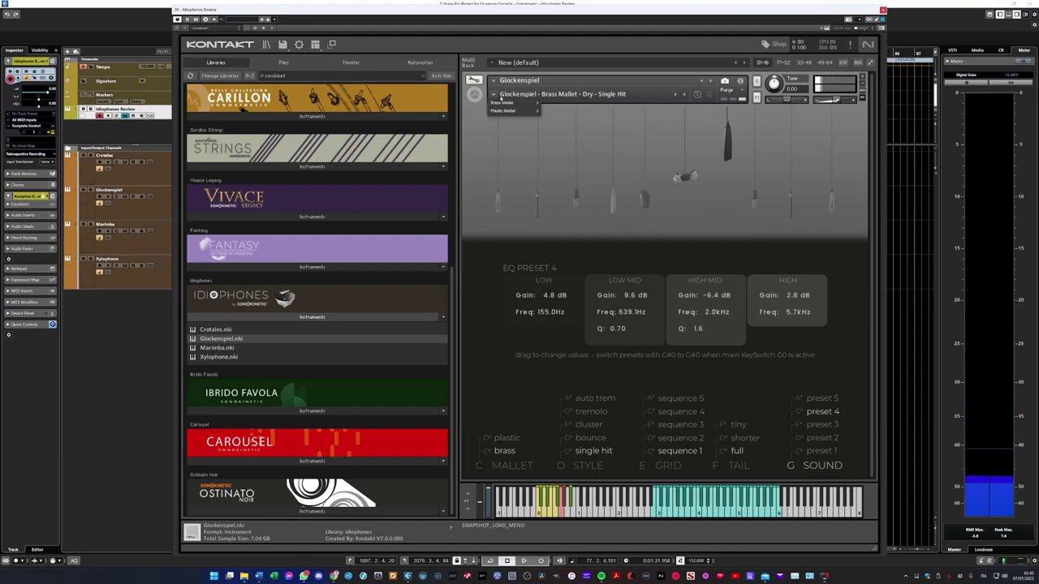
pyautogui.moveTo(518, 102)
pyautogui.moveTo(563, 110)
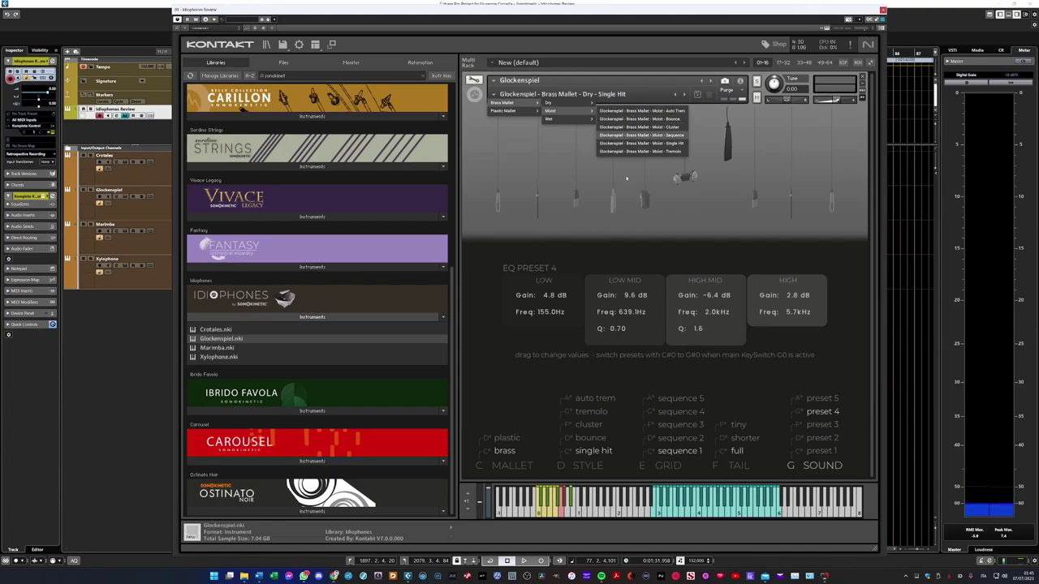
pyautogui.click(642, 135)
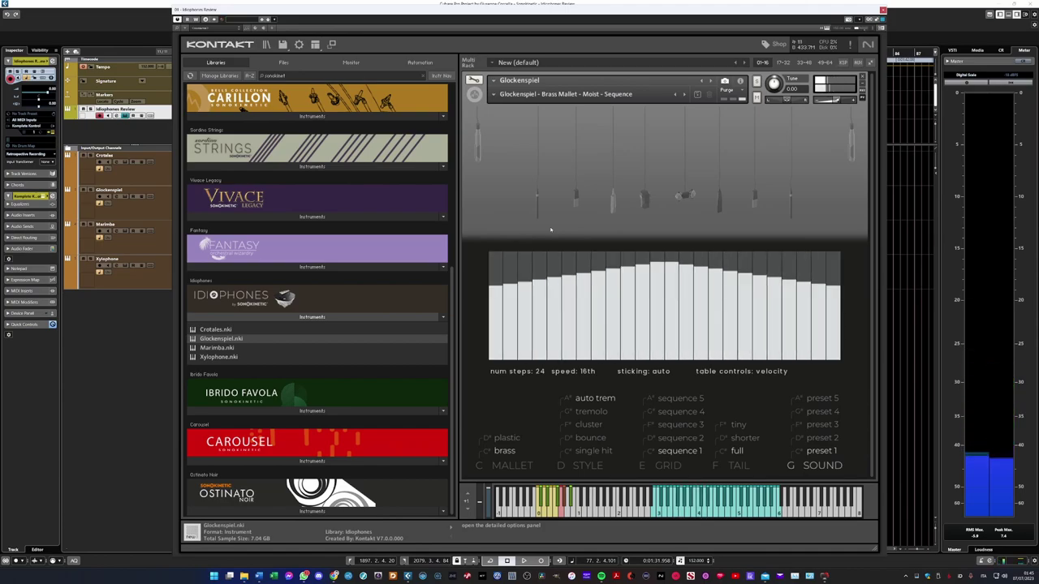
# Load the Glockenspiel - Brass Mallet - Moist - Tremolo snapshot.
pyautogui.click(512, 94)
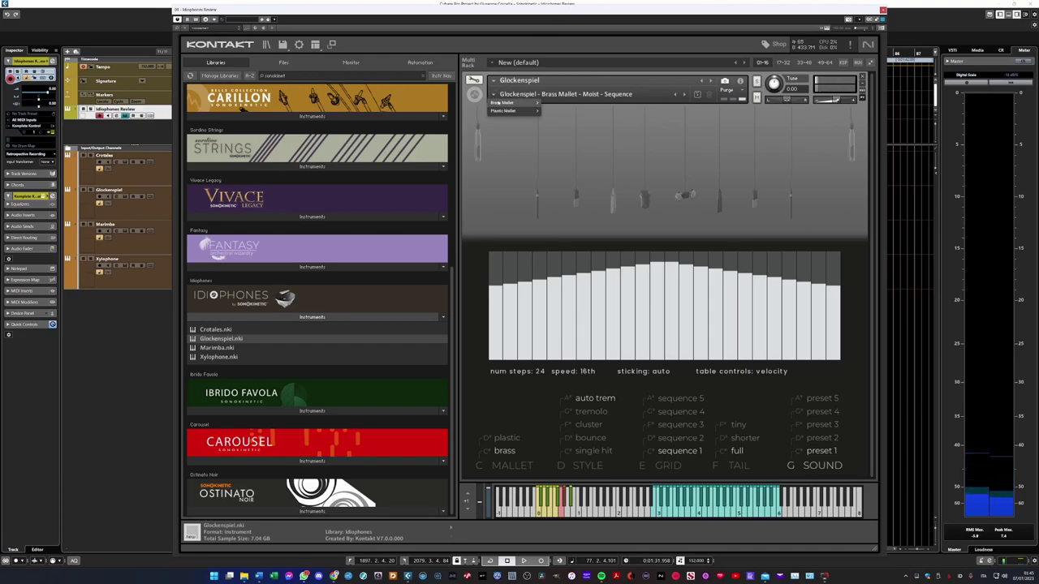
pyautogui.moveTo(511, 111)
pyautogui.moveTo(574, 113)
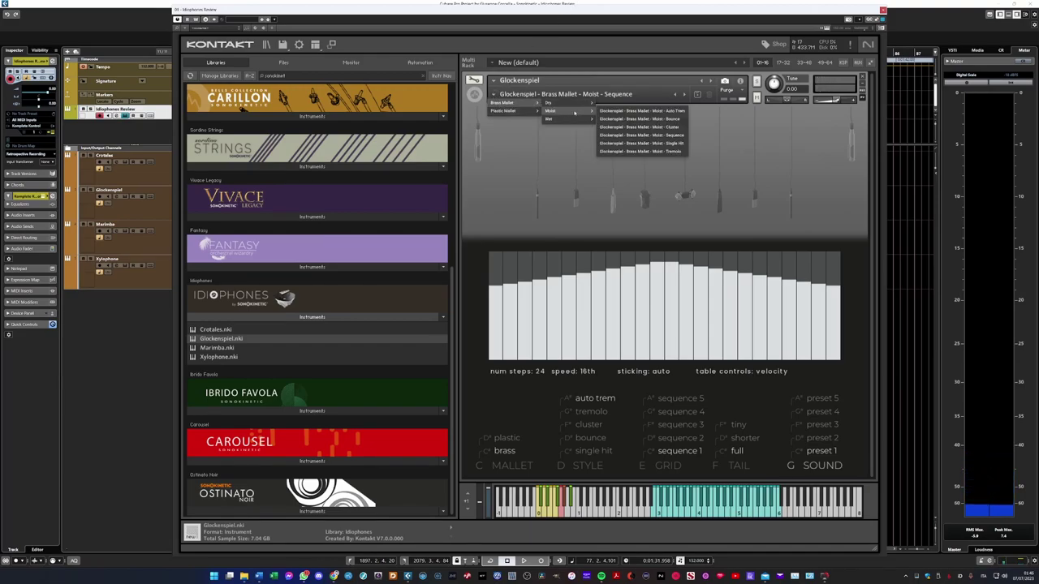
pyautogui.click(641, 151)
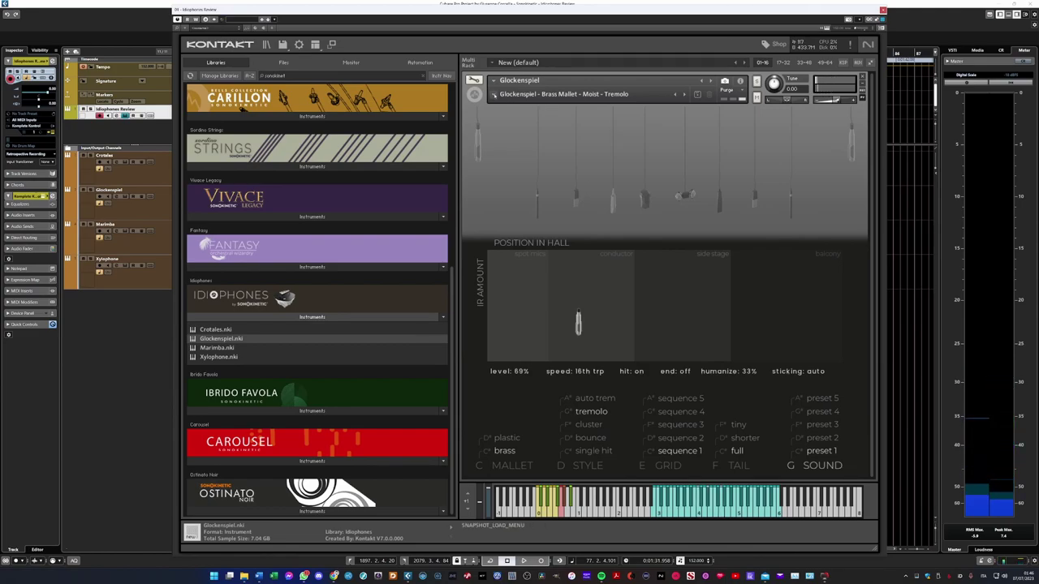
# Switch the Glockenspiel to the Plastic Mallet - Dry - Single Hit snapshot.
pyautogui.click(493, 94)
pyautogui.moveTo(498, 111)
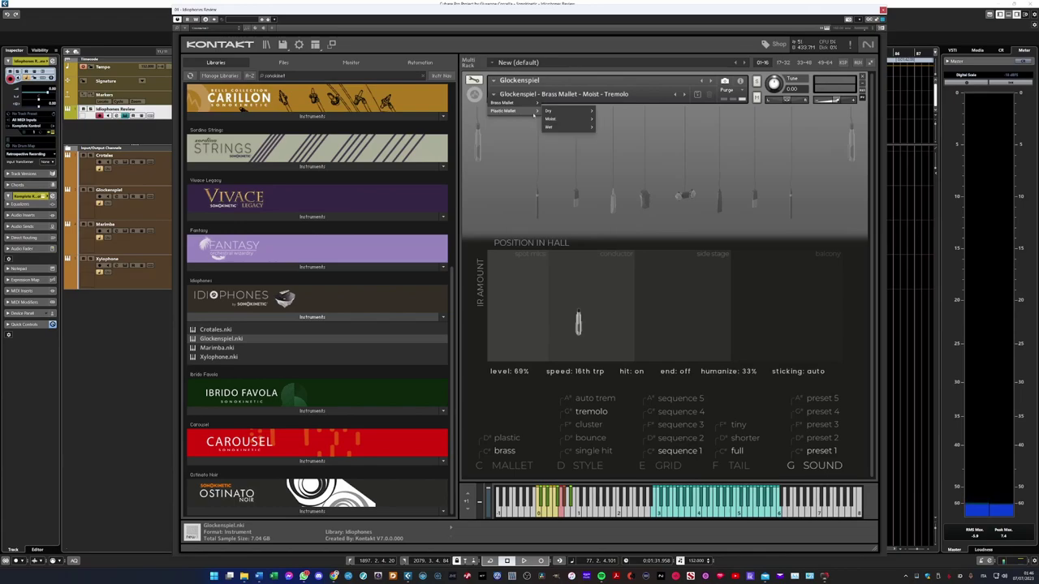
pyautogui.moveTo(564, 111)
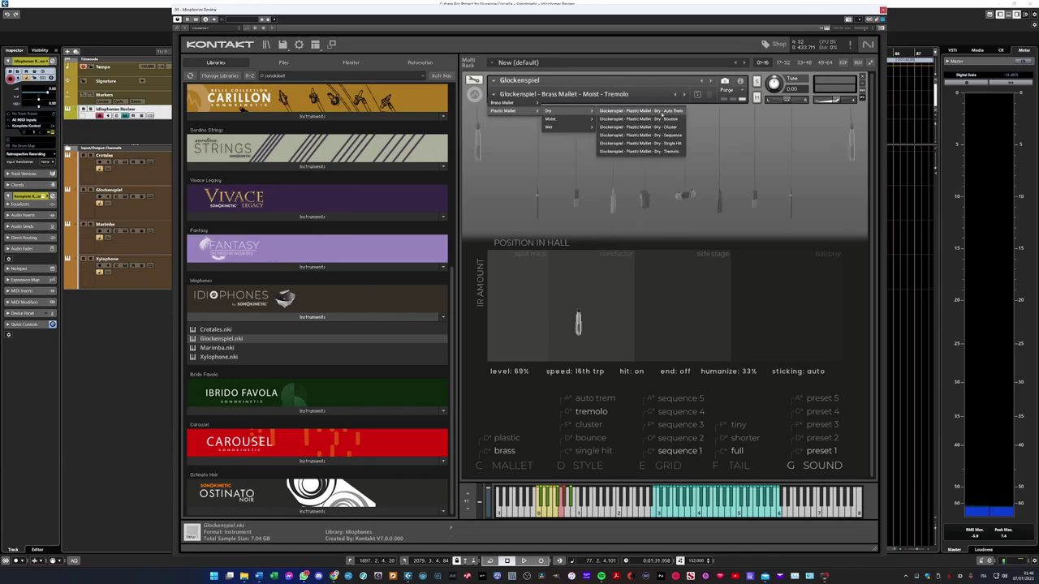
pyautogui.click(629, 143)
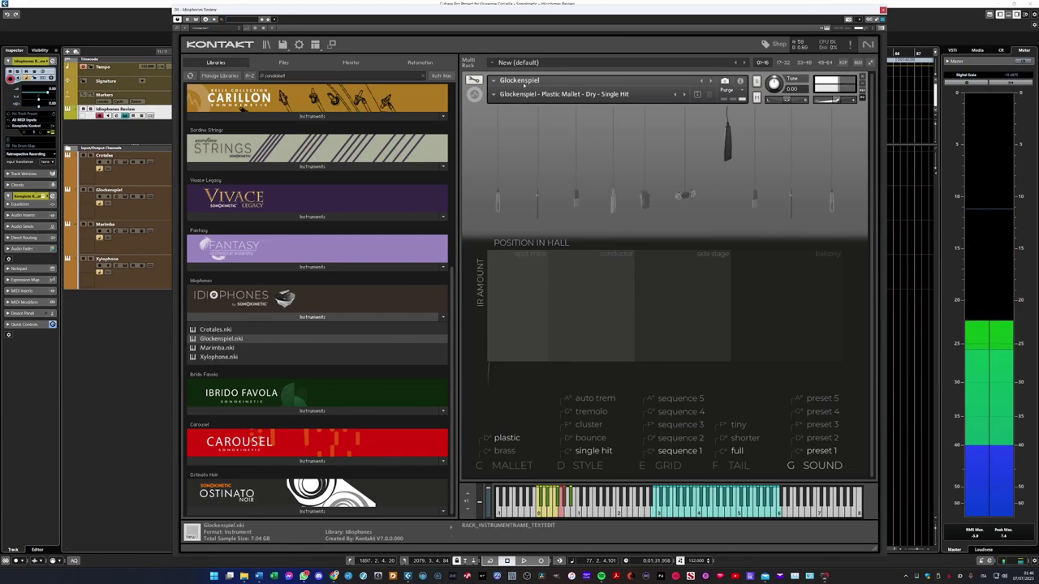
# Load the Glockenspiel - Plastic Mallet - Wet - Single Hit snapshot and bring up the snapshot choices again.
pyautogui.click(495, 97)
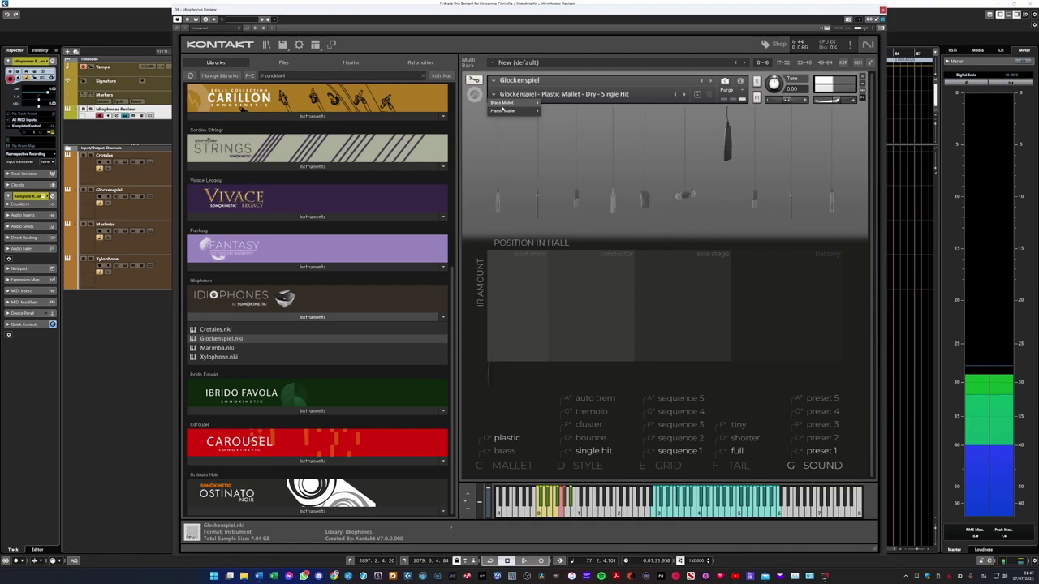
pyautogui.moveTo(506, 114)
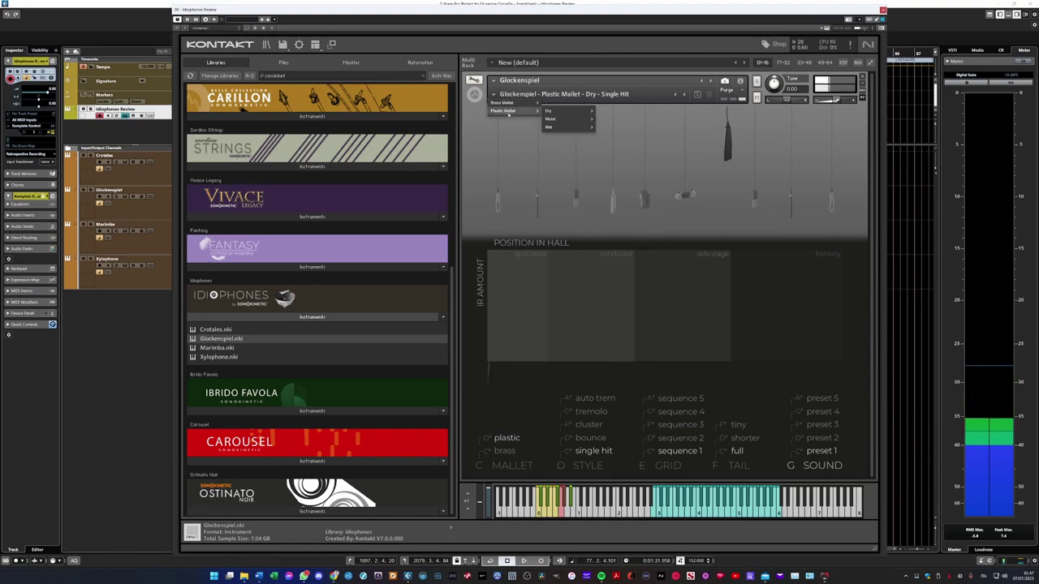
pyautogui.moveTo(552, 127)
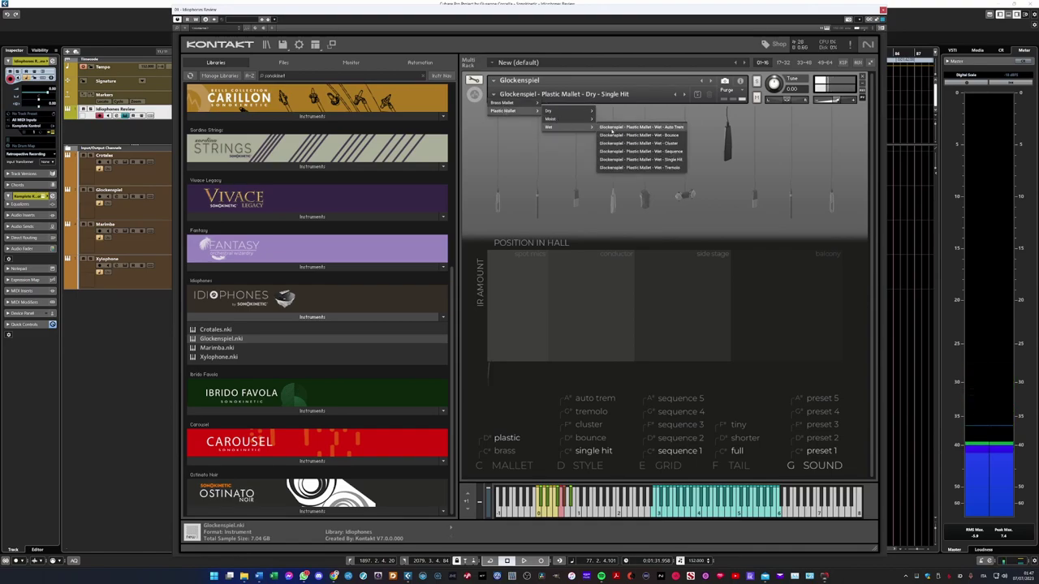
pyautogui.click(641, 160)
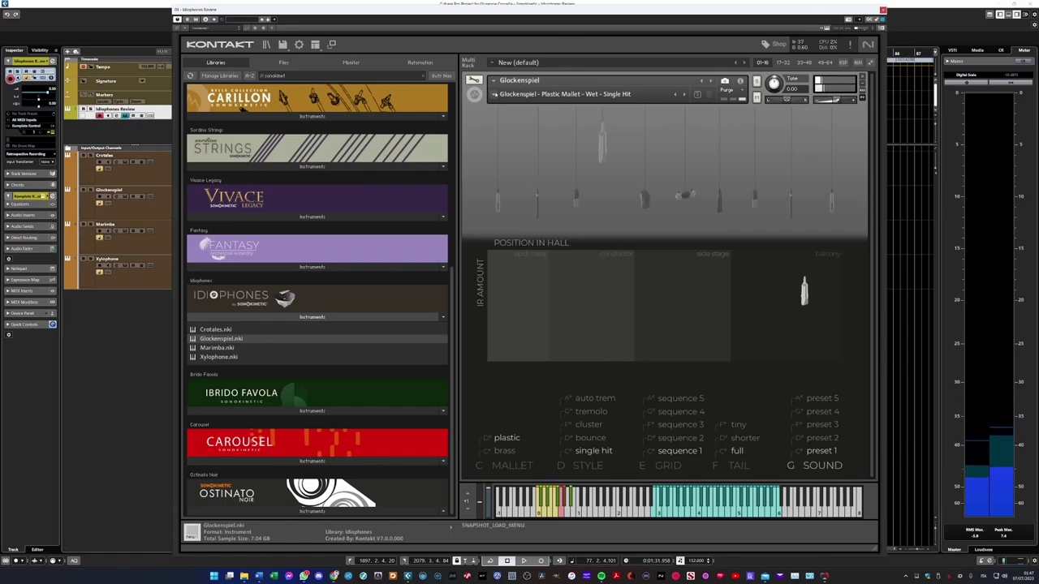
pyautogui.click(495, 94)
pyautogui.moveTo(501, 111)
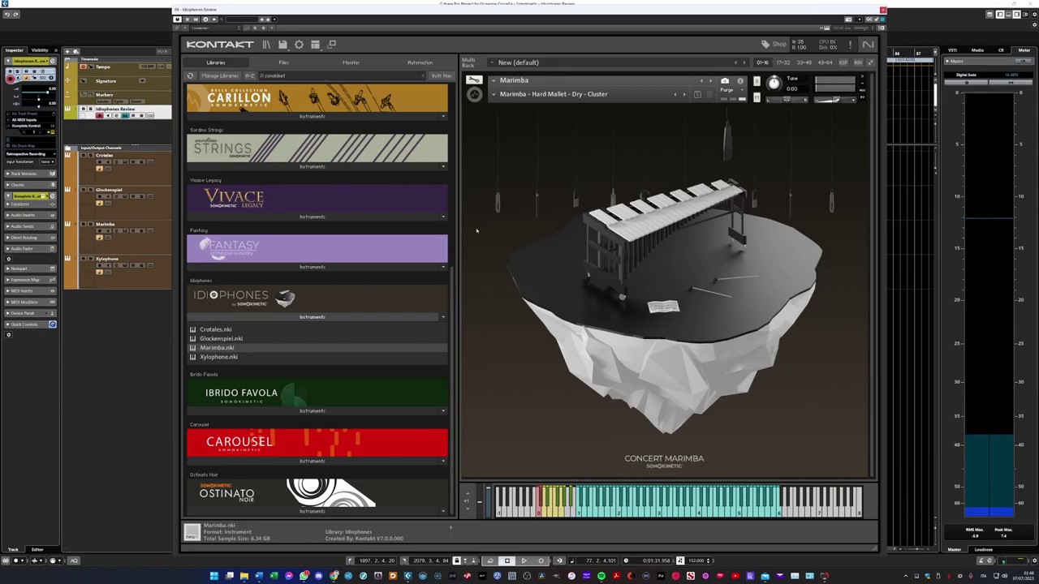
# Load the Marimba - Hard Mallet - Dry - Single Hit snapshot and show the instrument's detailed options.
pyautogui.click(497, 95)
pyautogui.moveTo(501, 104)
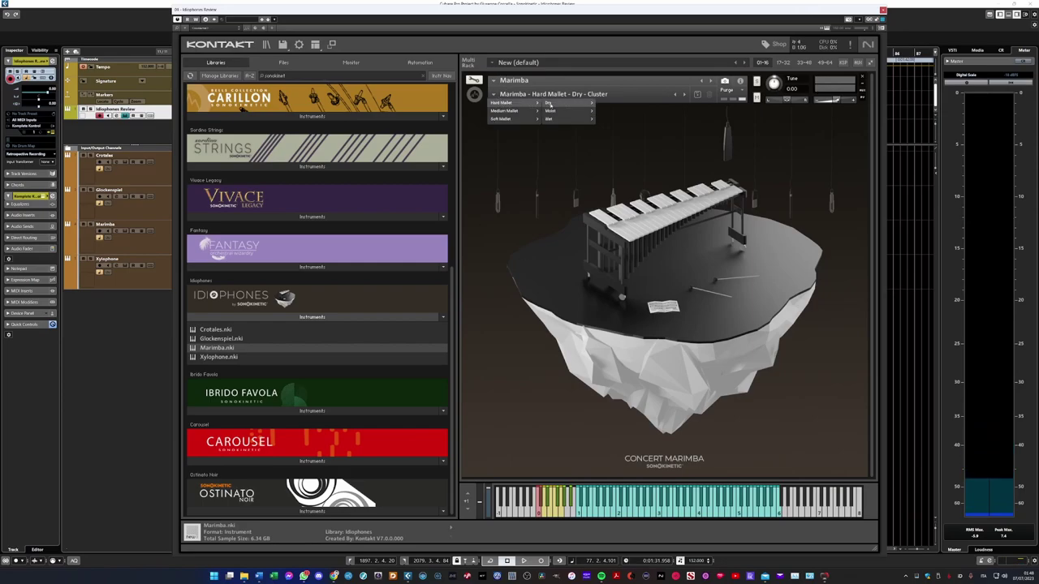
pyautogui.moveTo(566, 102)
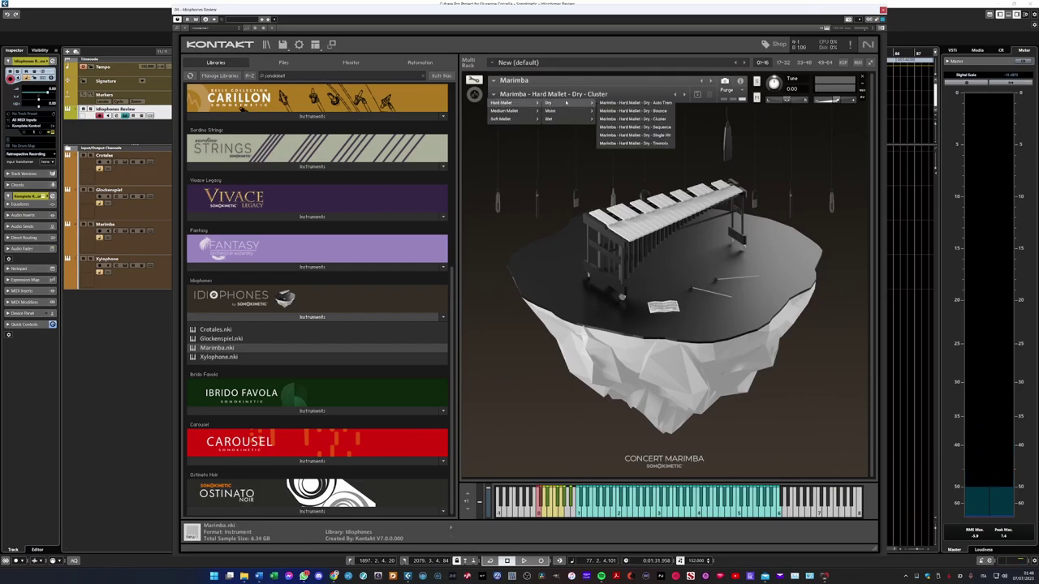
pyautogui.click(622, 135)
pyautogui.click(503, 387)
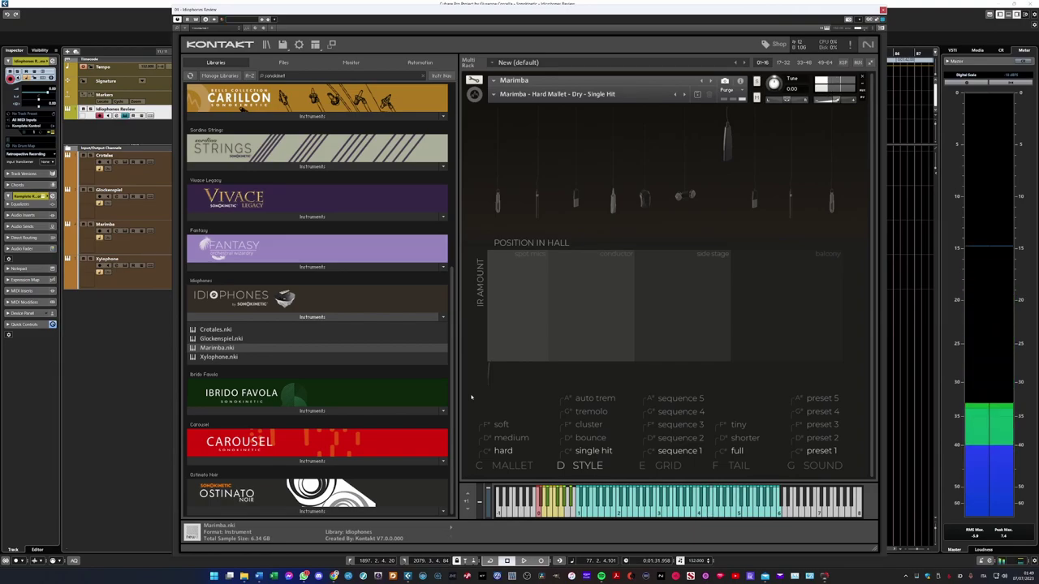
# Load the Marimba - Hard Mallet - Moist - Sequence snapshot and make its step table control pitch.
pyautogui.click(556, 95)
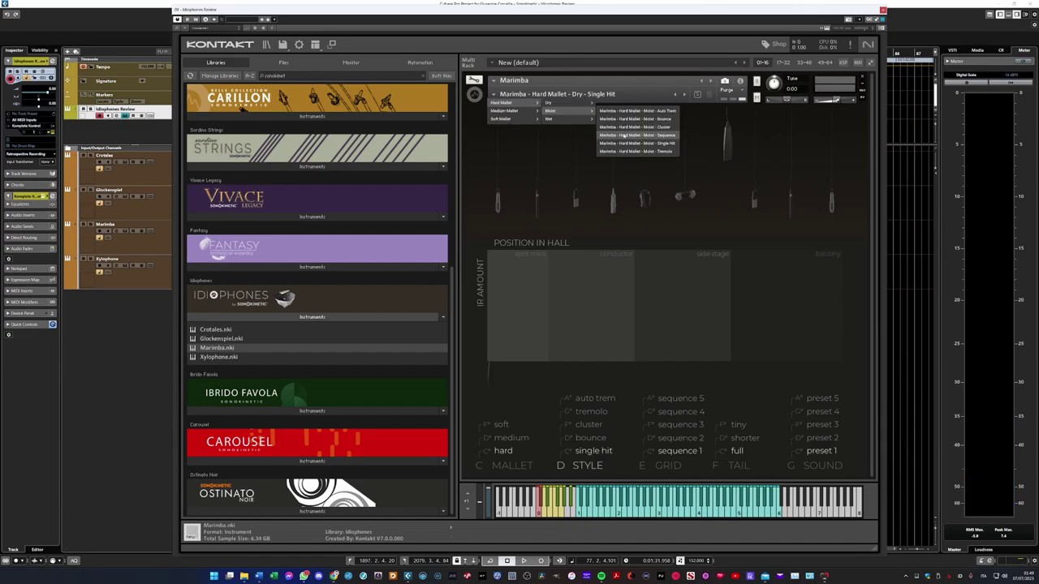
pyautogui.click(625, 135)
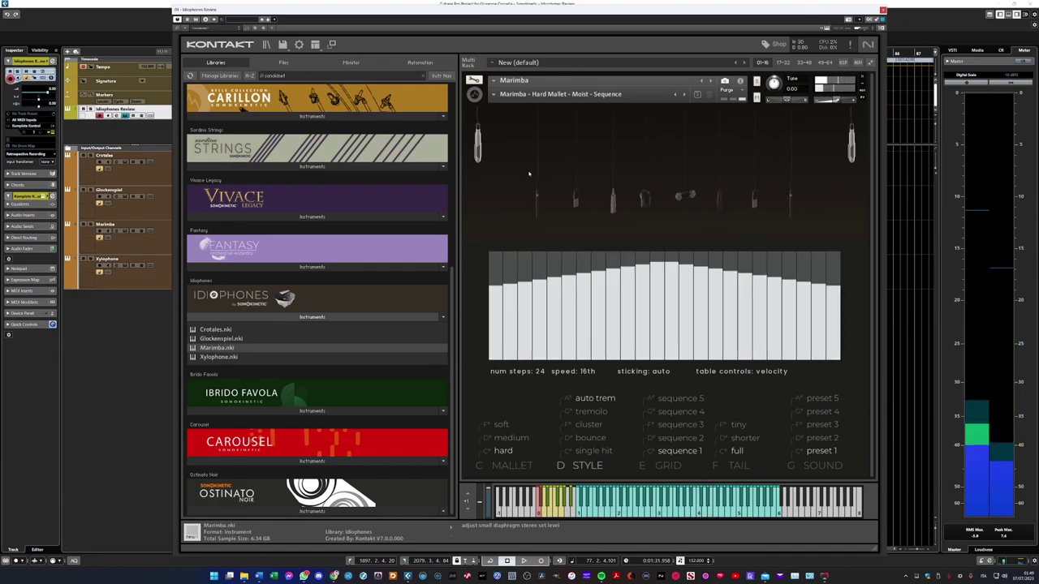
pyautogui.click(759, 371)
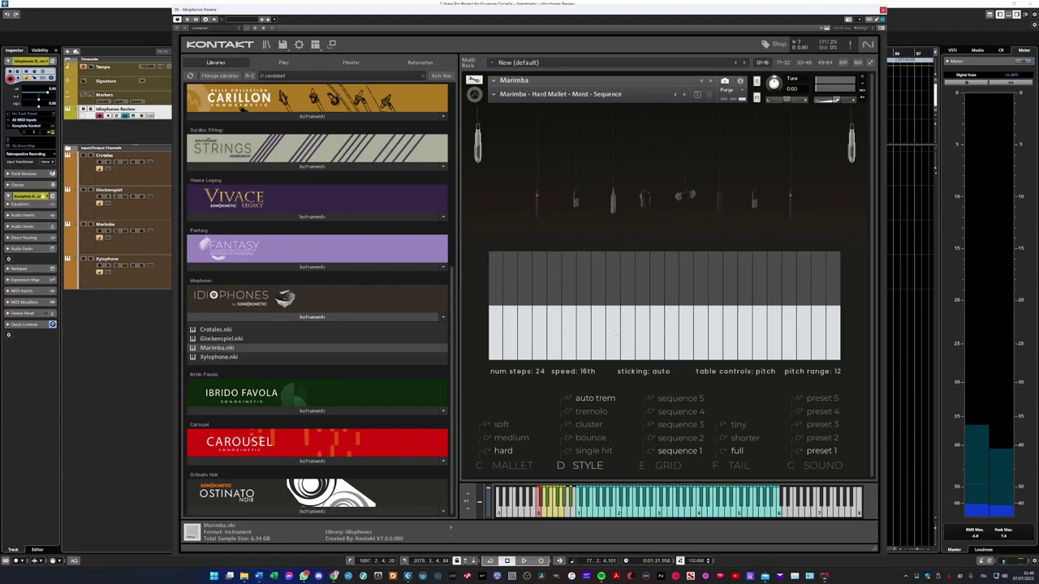
# Draw a varied pitch pattern with high and low values across the Marimba's 24-step table.
pyautogui.moveTo(586, 299)
pyautogui.mouseDown()
pyautogui.moveTo(808, 271)
pyautogui.moveTo(807, 347)
pyautogui.mouseUp()
pyautogui.moveTo(526, 283); pyautogui.dragTo(541, 269)
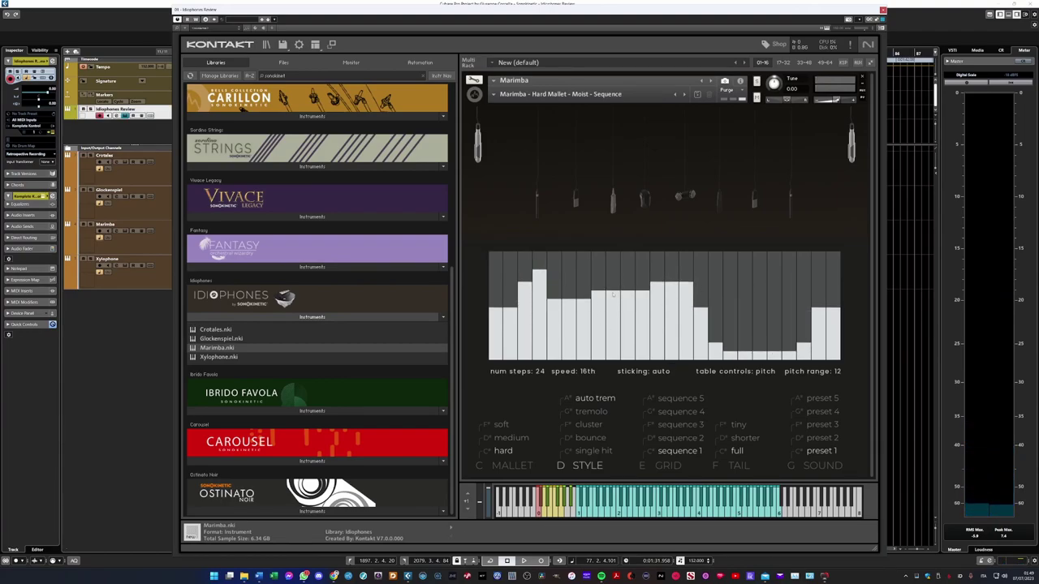
pyautogui.moveTo(732, 323); pyautogui.dragTo(795, 290)
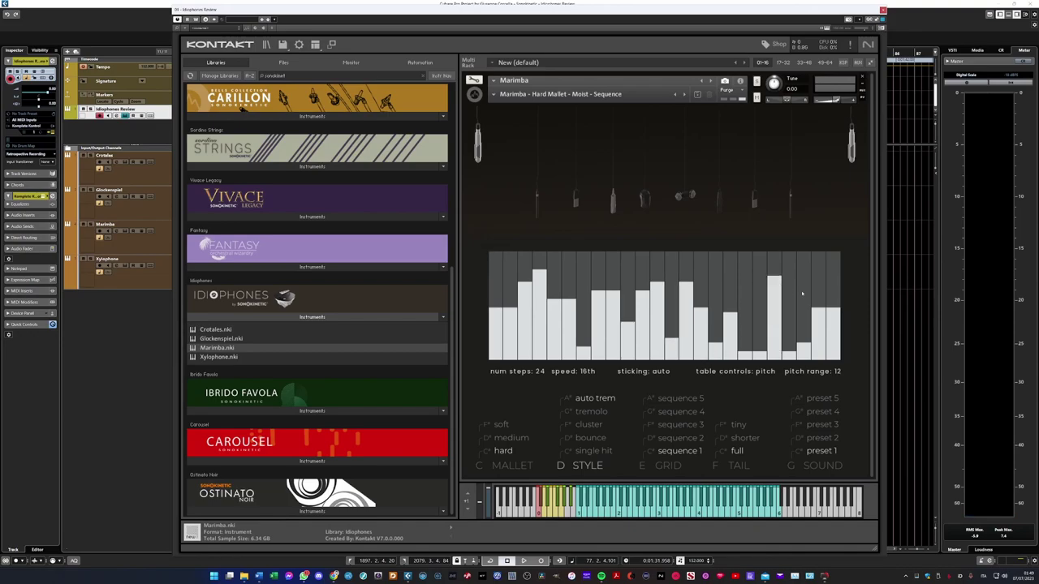
pyautogui.click(805, 272)
pyautogui.click(745, 274)
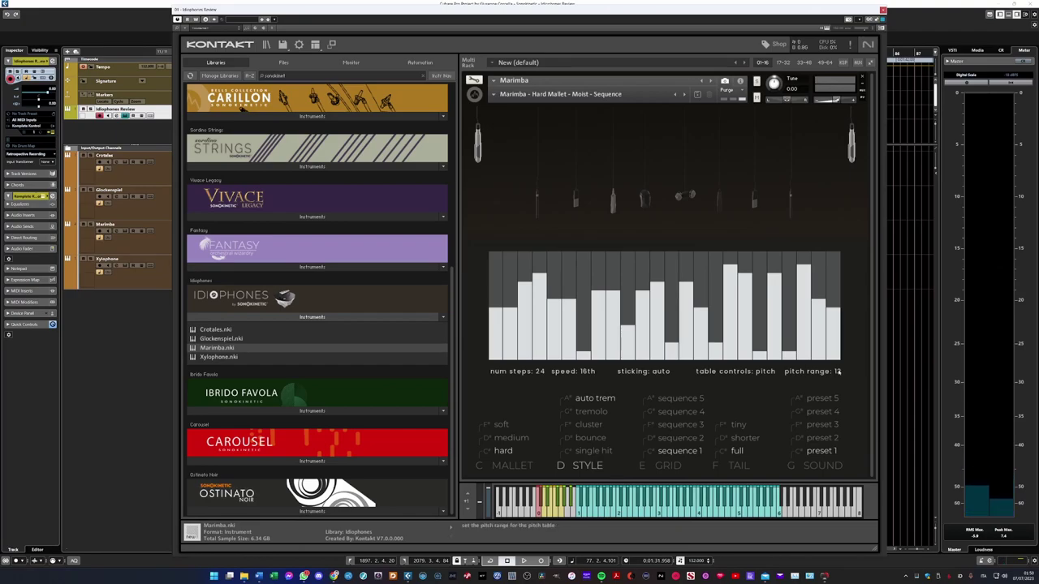
# Set the Marimba table's pitch range to 24 and redraw the pitches in the first half of the sequence.
pyautogui.moveTo(839, 373); pyautogui.dragTo(839, 353)
pyautogui.moveTo(509, 282); pyautogui.dragTo(642, 259)
pyautogui.click(657, 325)
pyautogui.click(612, 347)
pyautogui.click(554, 349)
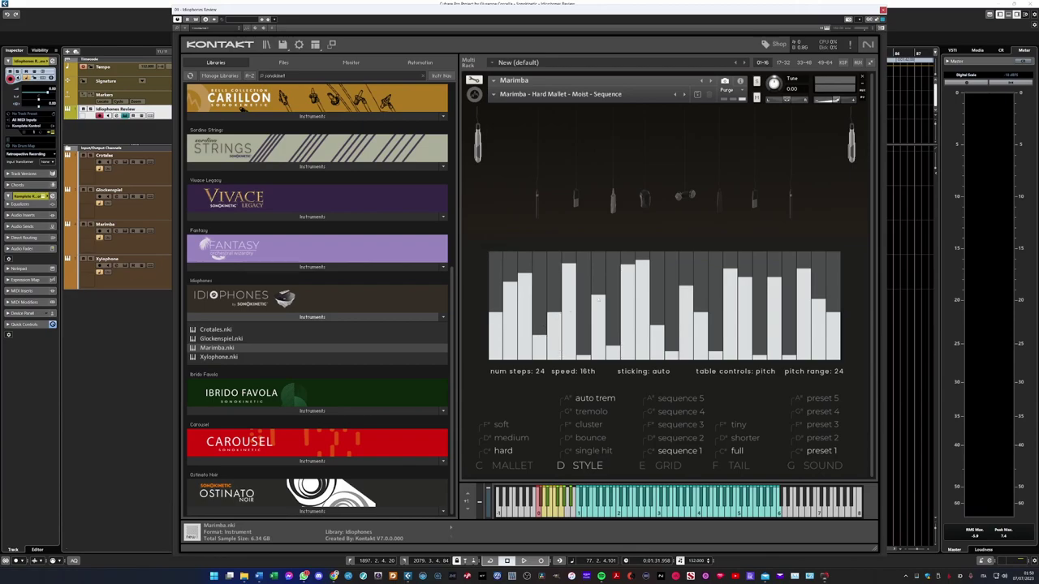
# Reshape the pitches of individual steps in the second half of the Marimba sequence into alternating high and low values.
pyautogui.click(657, 279)
pyautogui.click(700, 266)
pyautogui.click(731, 264)
pyautogui.click(760, 257)
pyautogui.click(789, 287)
pyautogui.moveTo(759, 320); pyautogui.dragTo(745, 321)
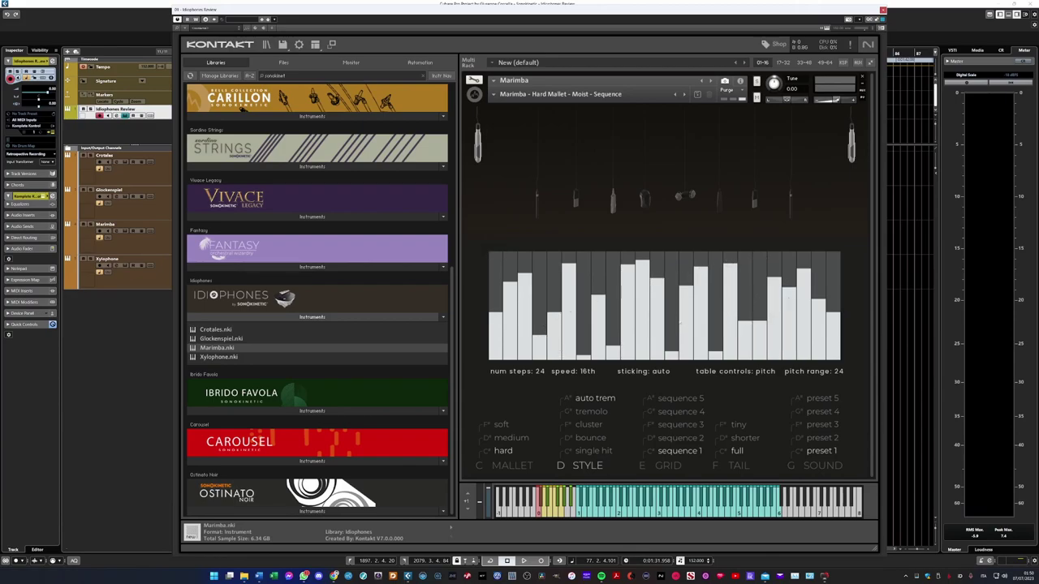
pyautogui.click(682, 321)
pyautogui.click(657, 300)
pyautogui.click(642, 280)
pyautogui.click(677, 259)
pyautogui.click(747, 345)
pyautogui.click(803, 342)
pyautogui.click(832, 305)
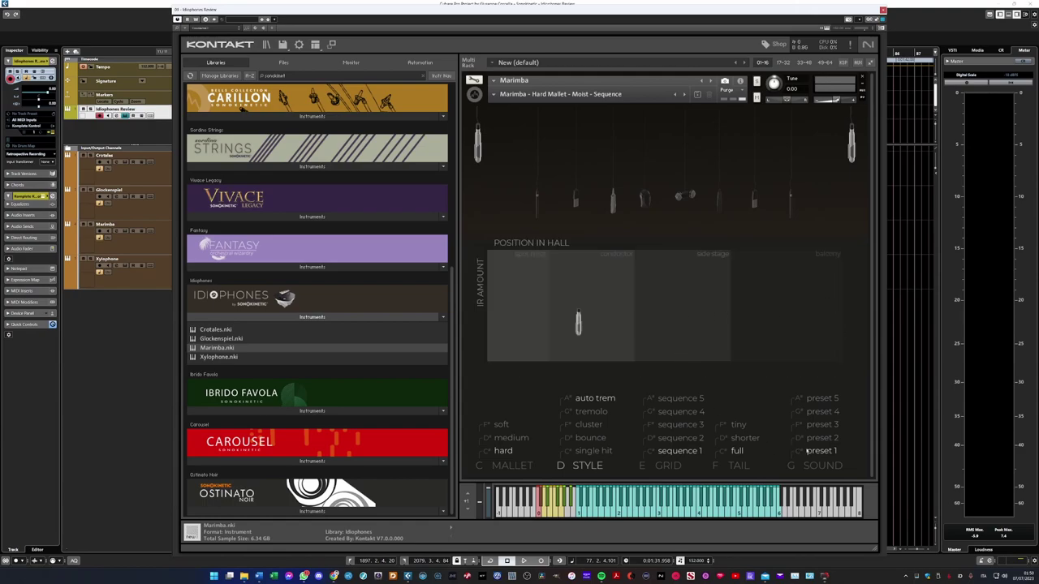
# Bring up the Marimba's sequence 1 grid and load the Marimba - Hard Mallet - Wet - Single Hit snapshot.
pyautogui.click(674, 451)
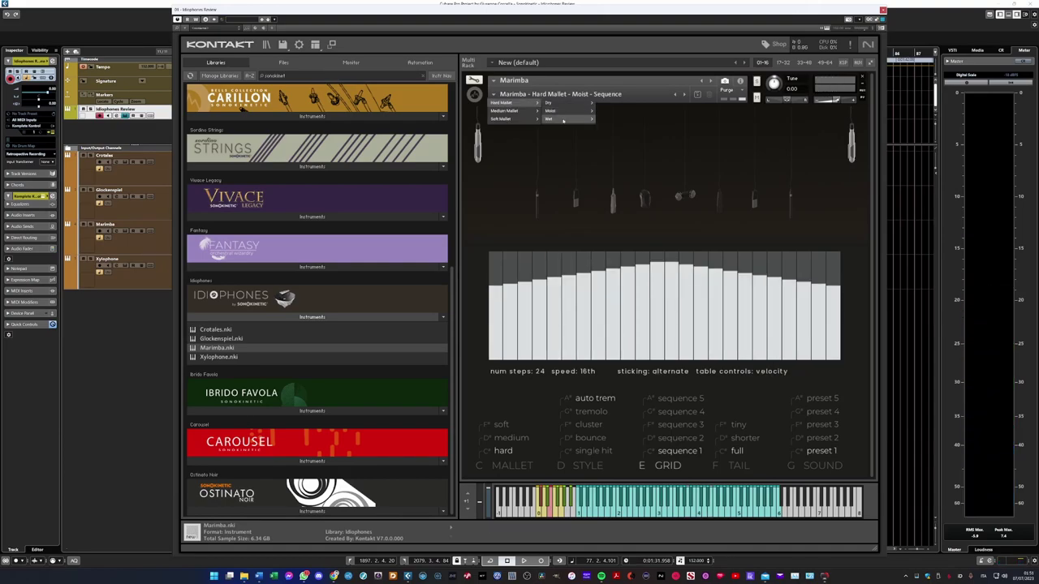
pyautogui.moveTo(574, 120)
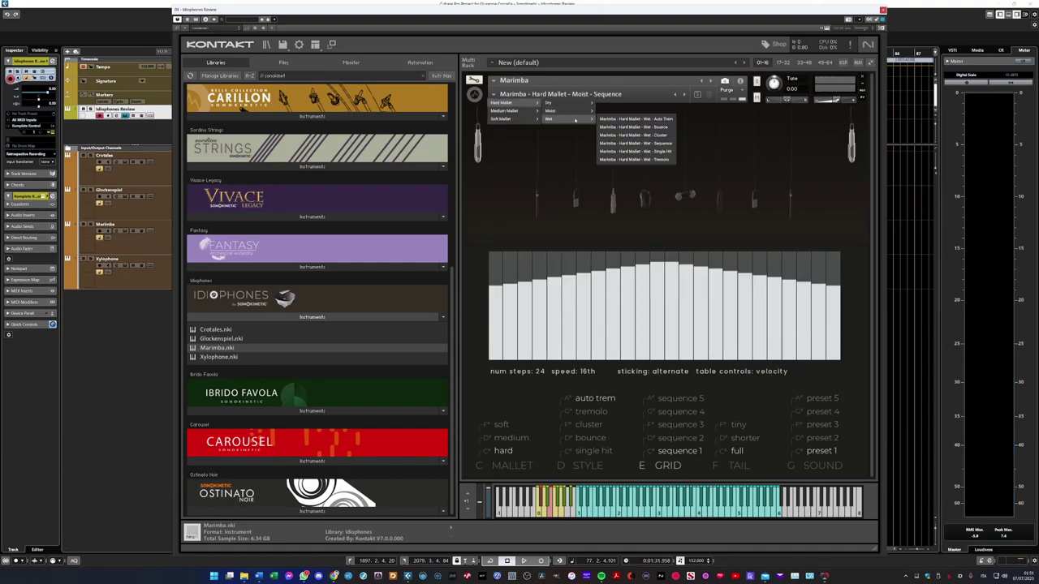
pyautogui.click(635, 151)
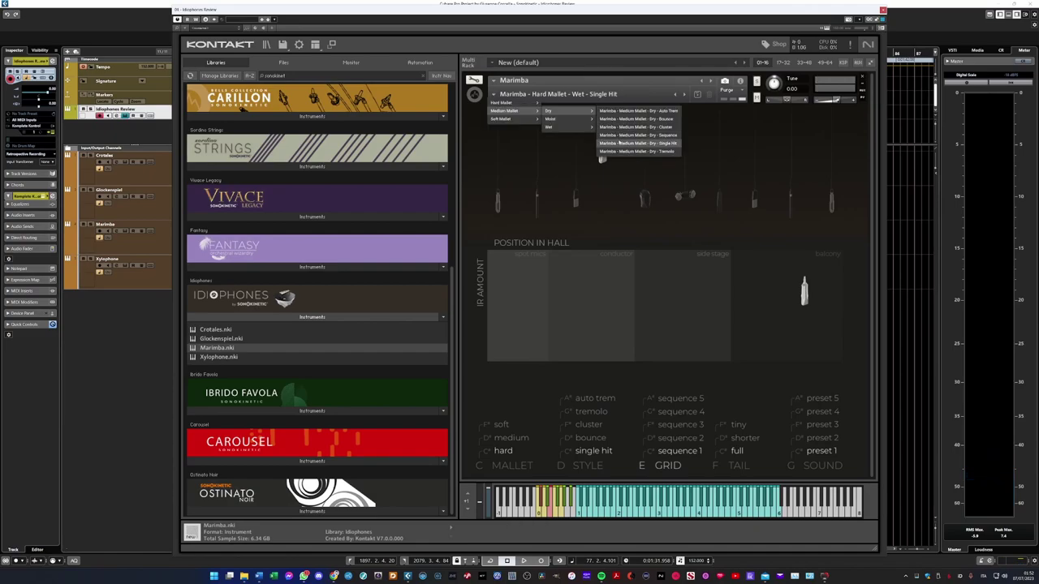
# Load the Marimba - Medium Mallet - Dry - Single Hit snapshot and bring up the Medium Mallet snapshot choices.
pyautogui.click(603, 152)
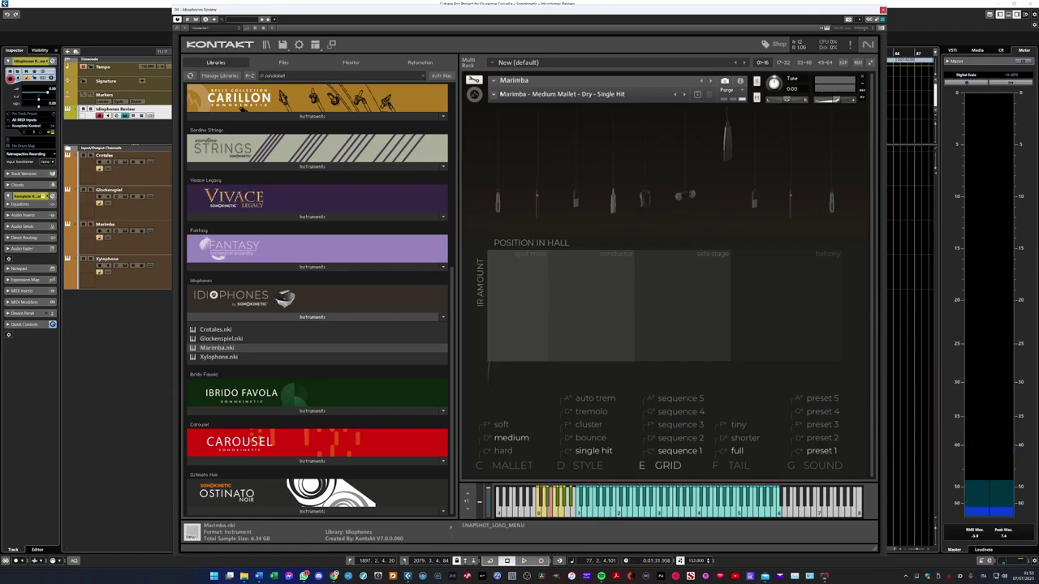
pyautogui.click(501, 99)
pyautogui.click(508, 114)
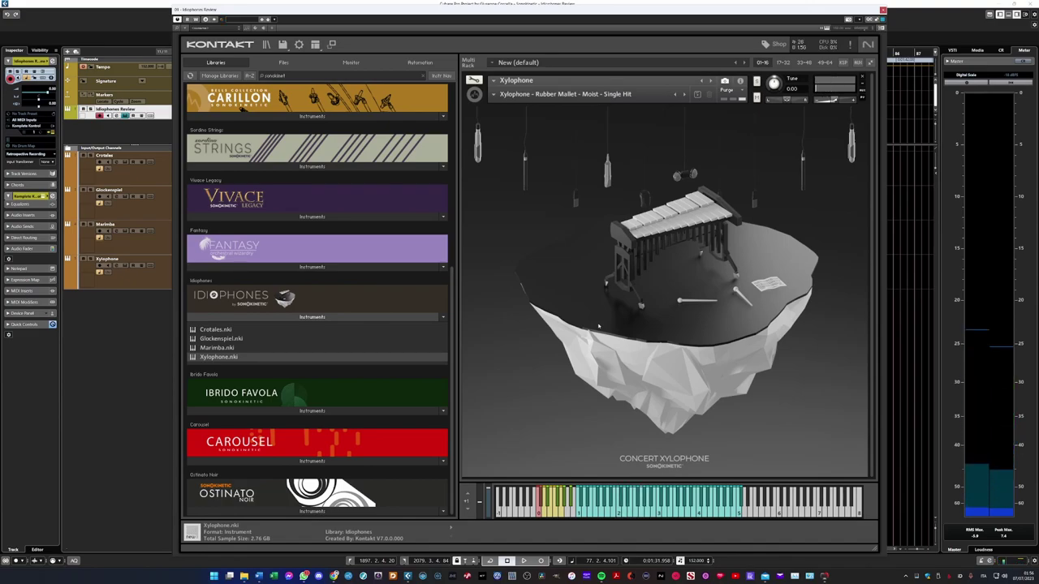
# Load the Xylophone - Wood Mallet - Wet - Tremolo snapshot and bring up the snapshot choices again.
pyautogui.click(497, 95)
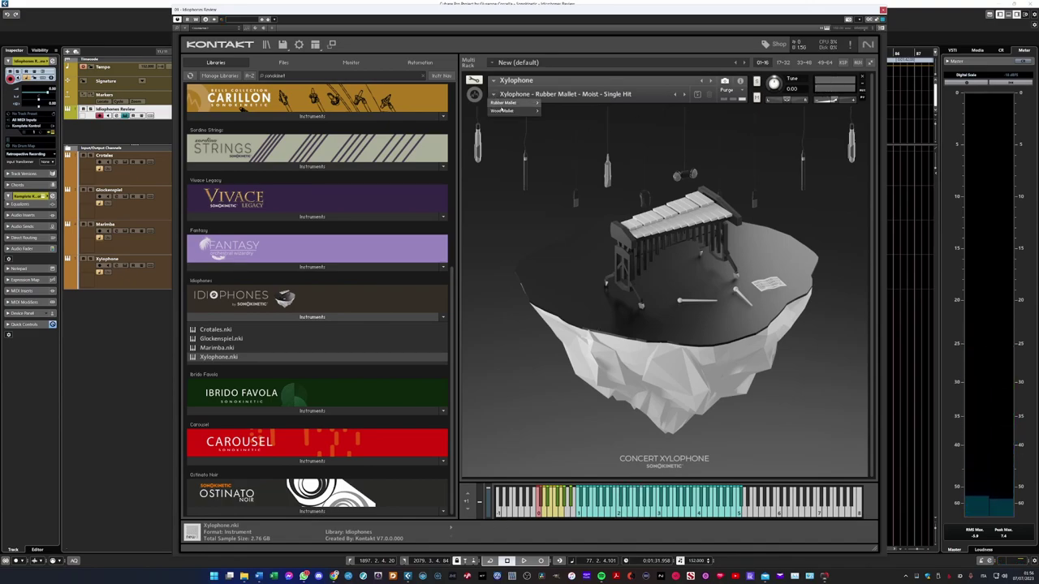
pyautogui.moveTo(502, 111)
pyautogui.moveTo(553, 127)
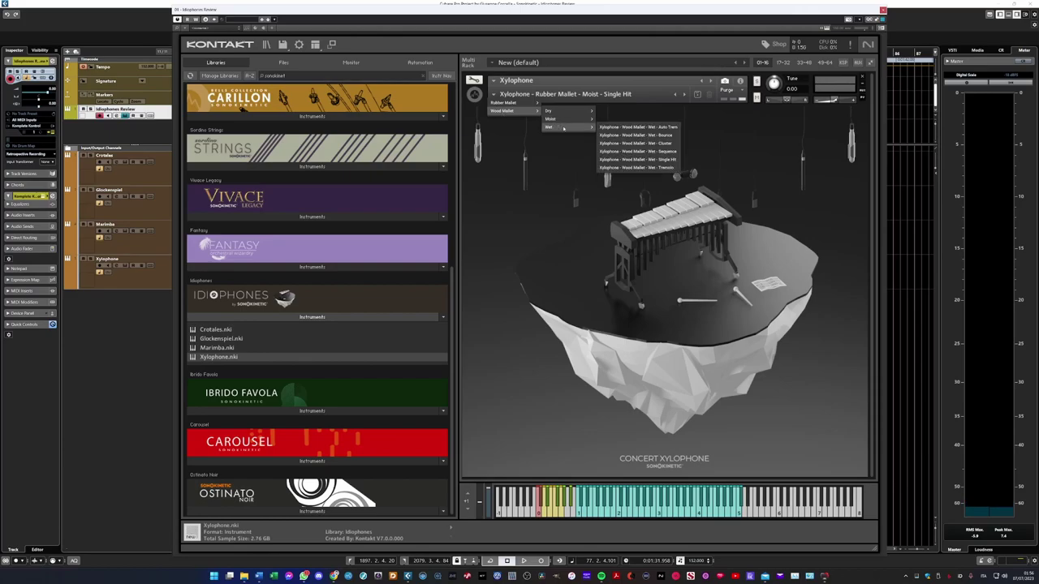
pyautogui.click(641, 167)
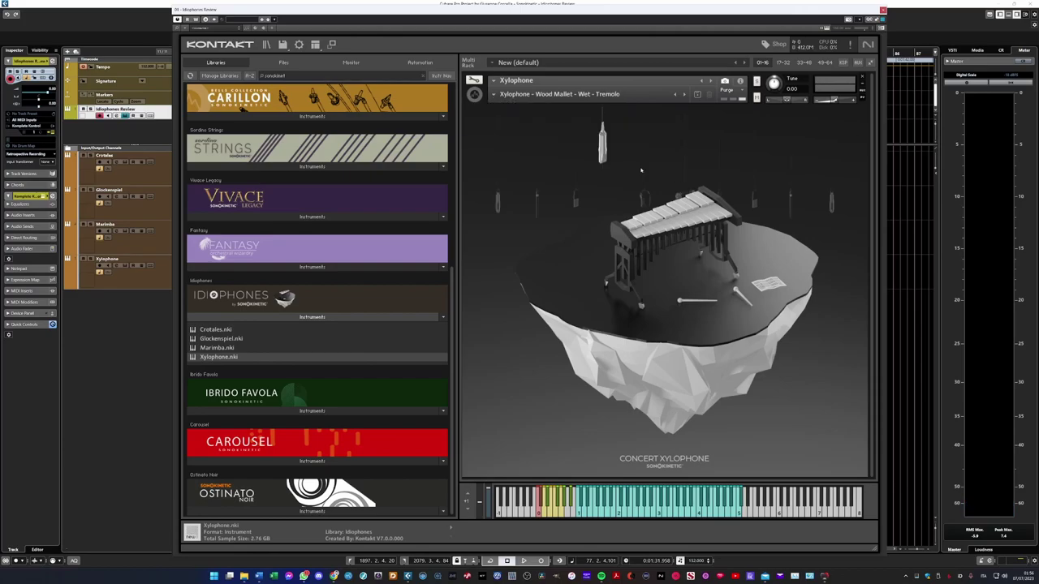
pyautogui.click(495, 95)
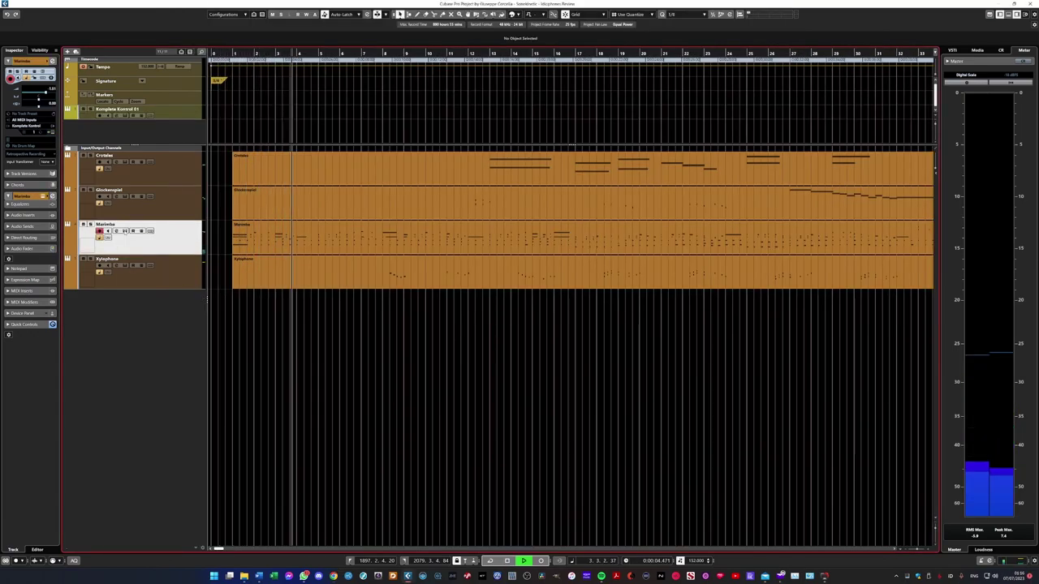
# Open the Marimba track's instrument during playback, hide its library browser and move its window clear of the track list.
pyautogui.click(124, 231)
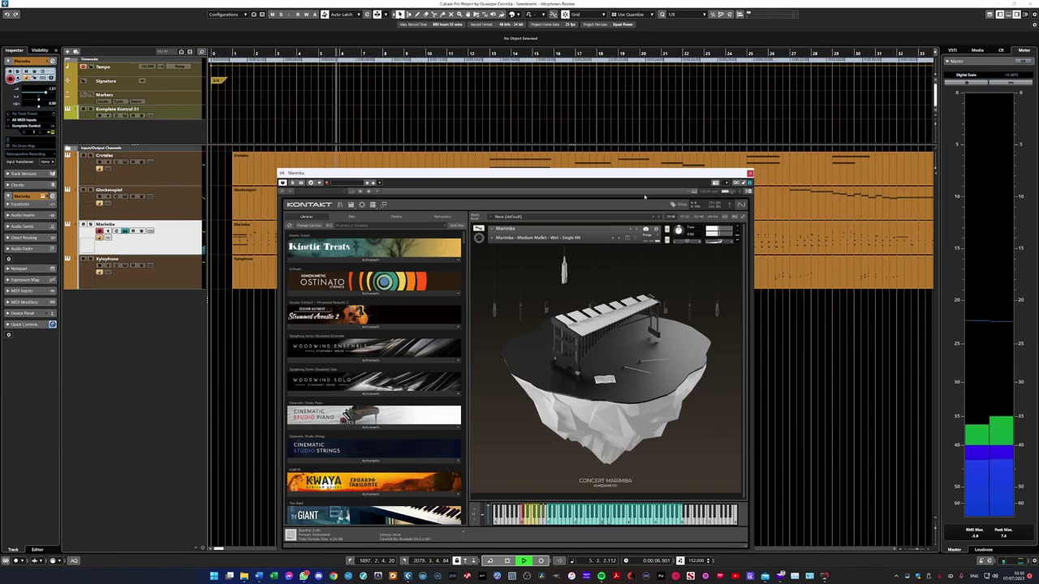
pyautogui.click(383, 206)
pyautogui.moveTo(423, 171); pyautogui.dragTo(610, 136)
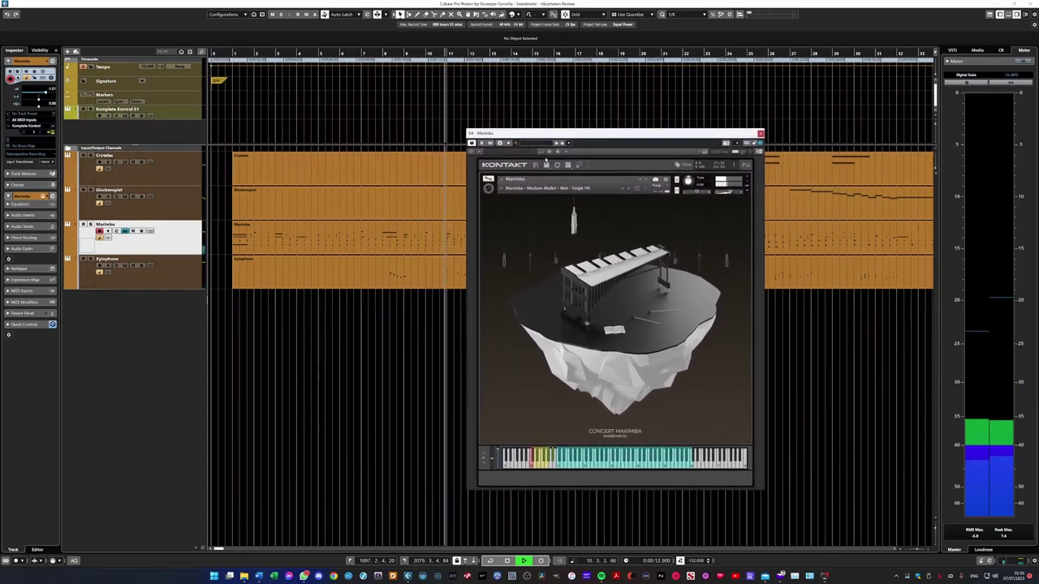
# Open the Xylophone track's instrument, view its hall position and mallet options, and close the instrument window.
pyautogui.click(124, 265)
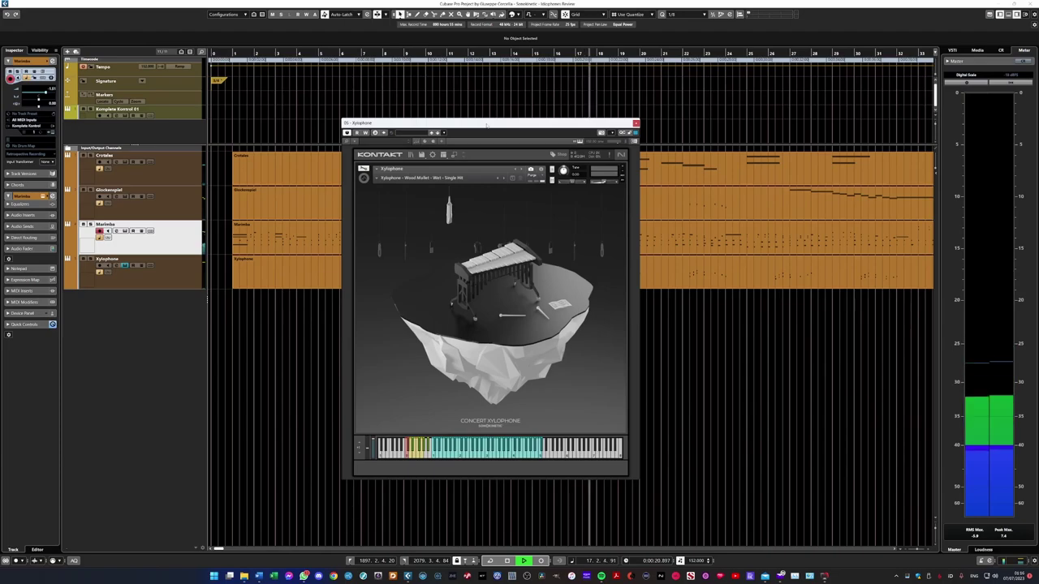
pyautogui.click(380, 251)
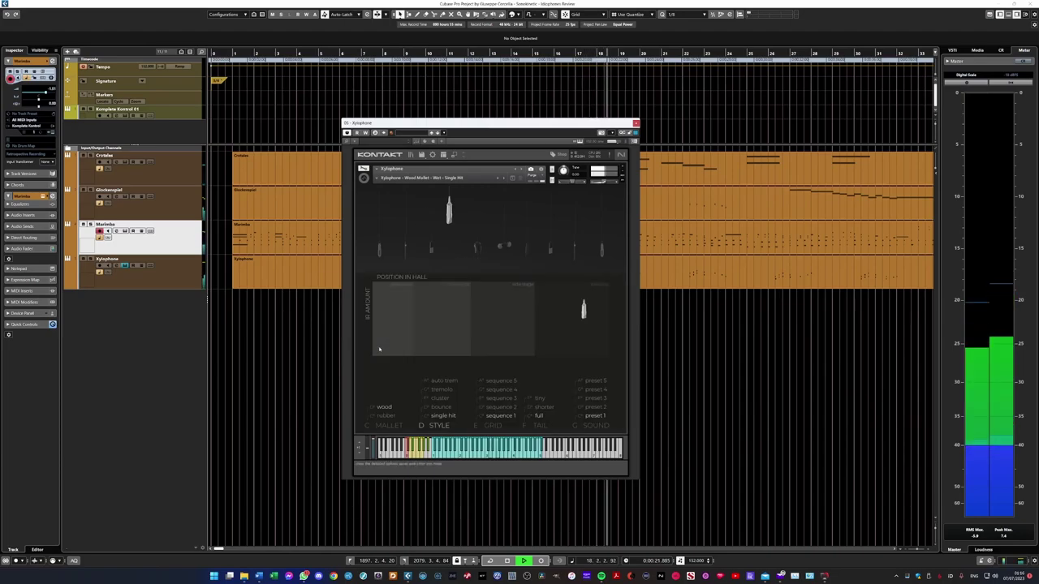
pyautogui.click(379, 253)
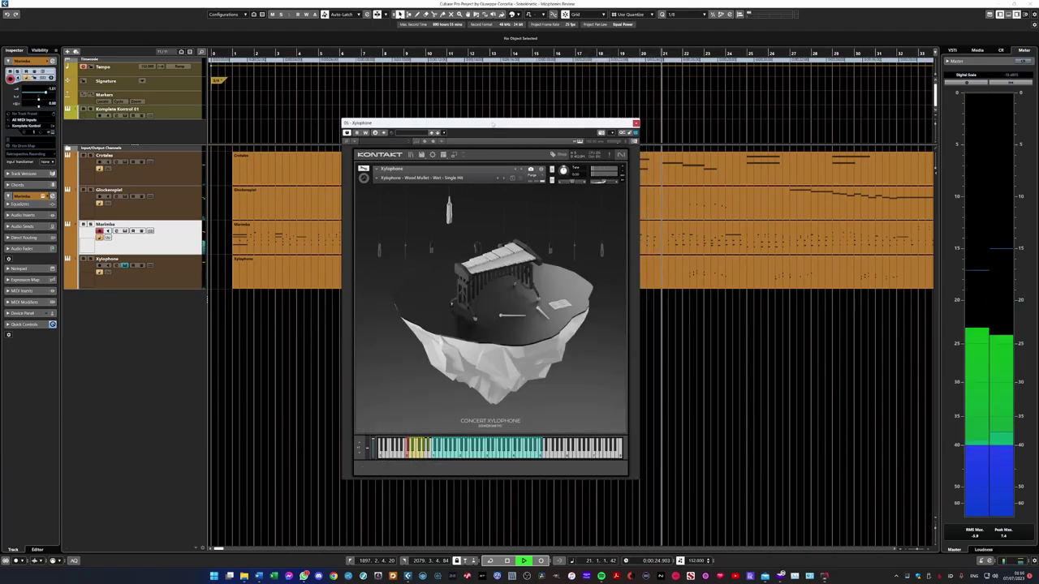
pyautogui.press('Escape')
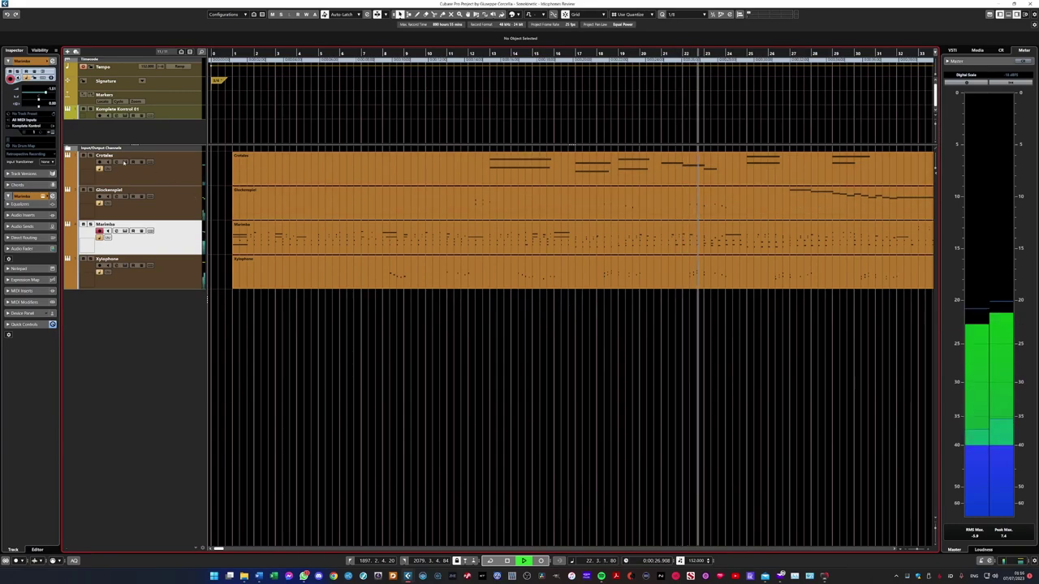
# Open the Crotales track's instrument, view its hall position and style options, and return to the instrument picture.
pyautogui.click(124, 162)
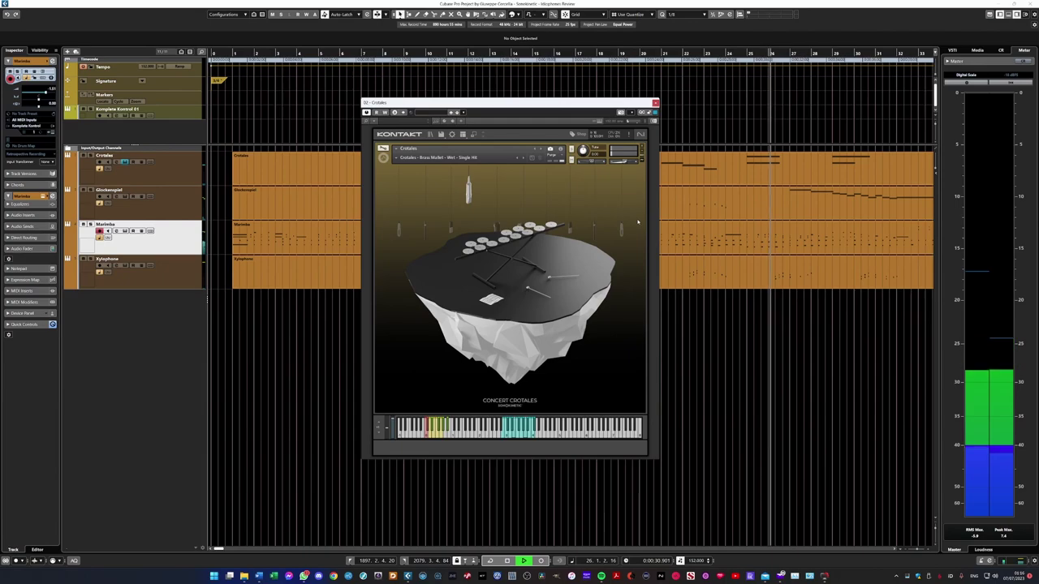
pyautogui.click(609, 292)
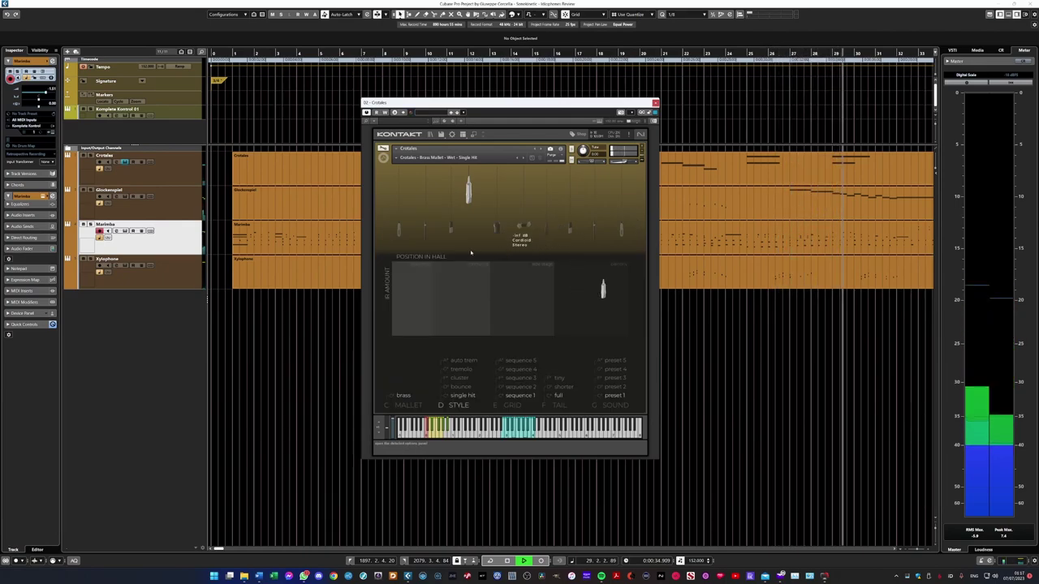
pyautogui.click(388, 358)
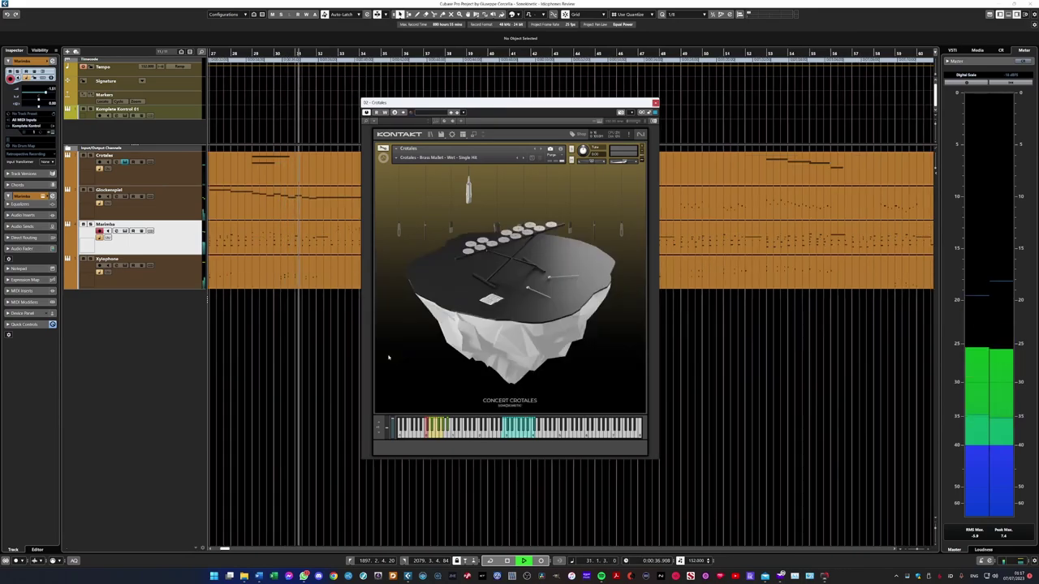
# Close the Crotales instrument, and view the Glockenspiel and Xylophone tracks' instruments one after the other during playback, closing each window.
pyautogui.press('Escape')
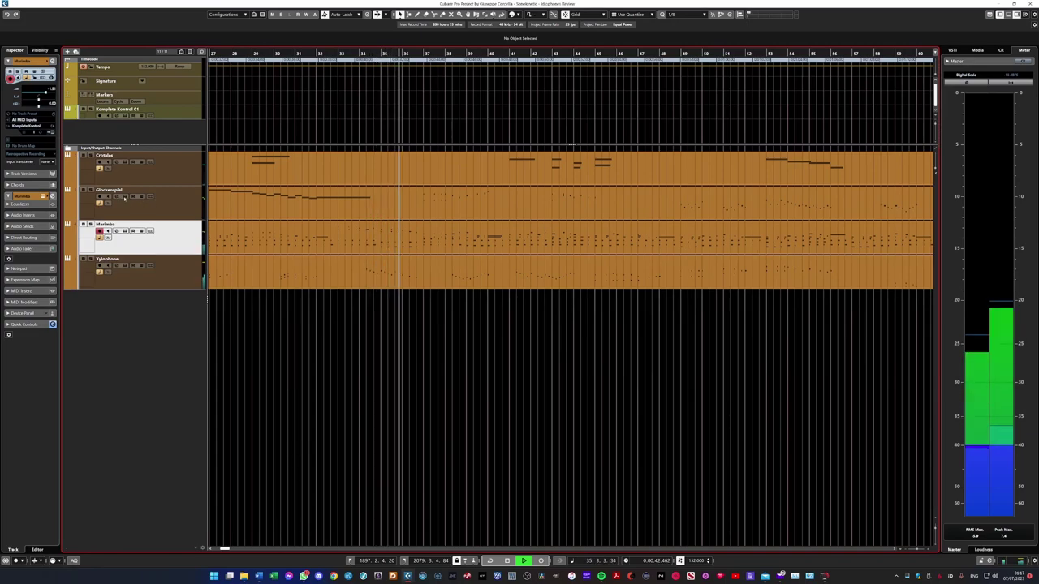
pyautogui.click(125, 197)
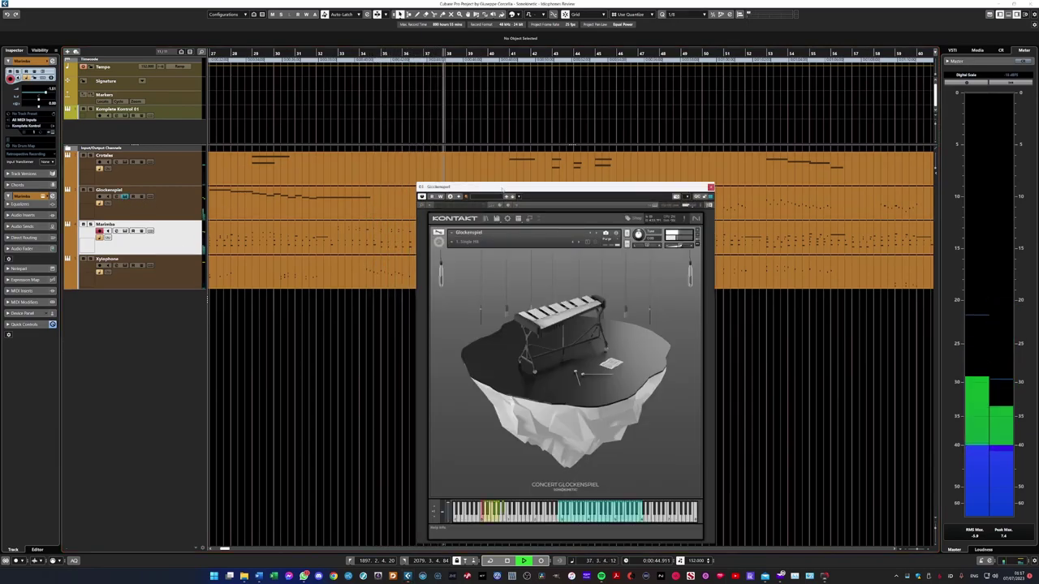
pyautogui.press('Escape')
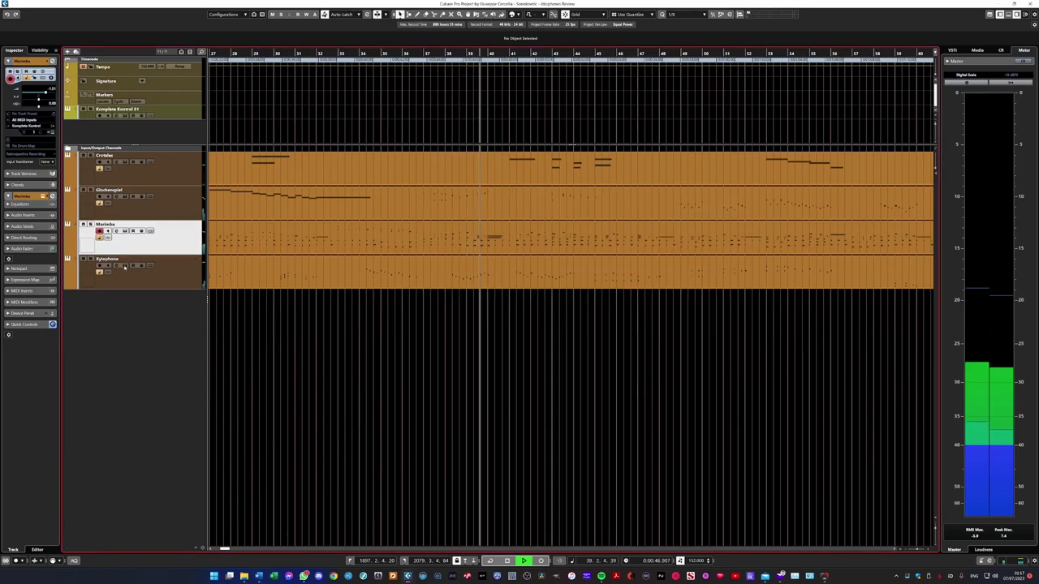
pyautogui.click(124, 266)
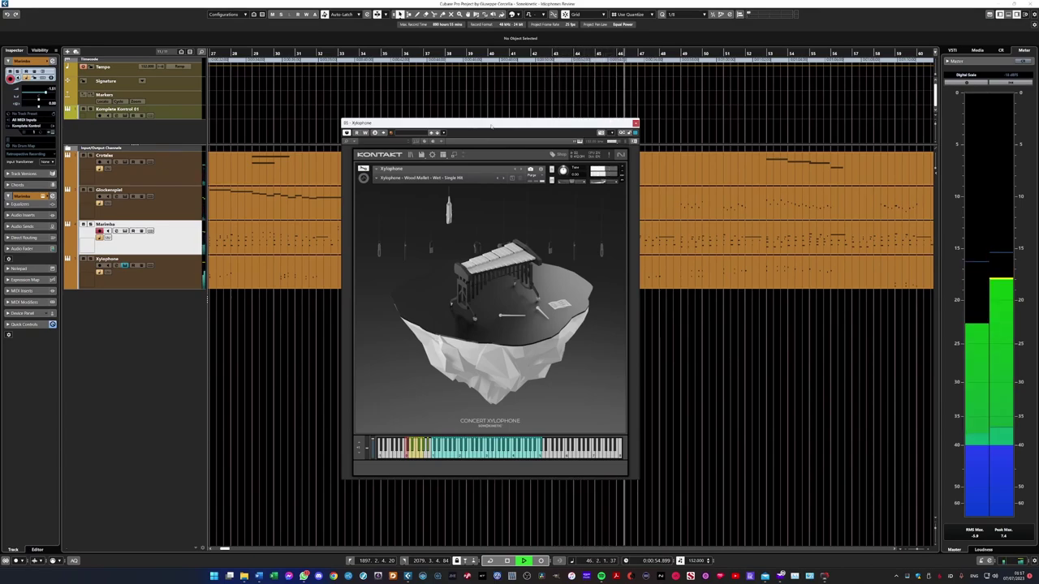
pyautogui.hotkey('ctrl', 'w')
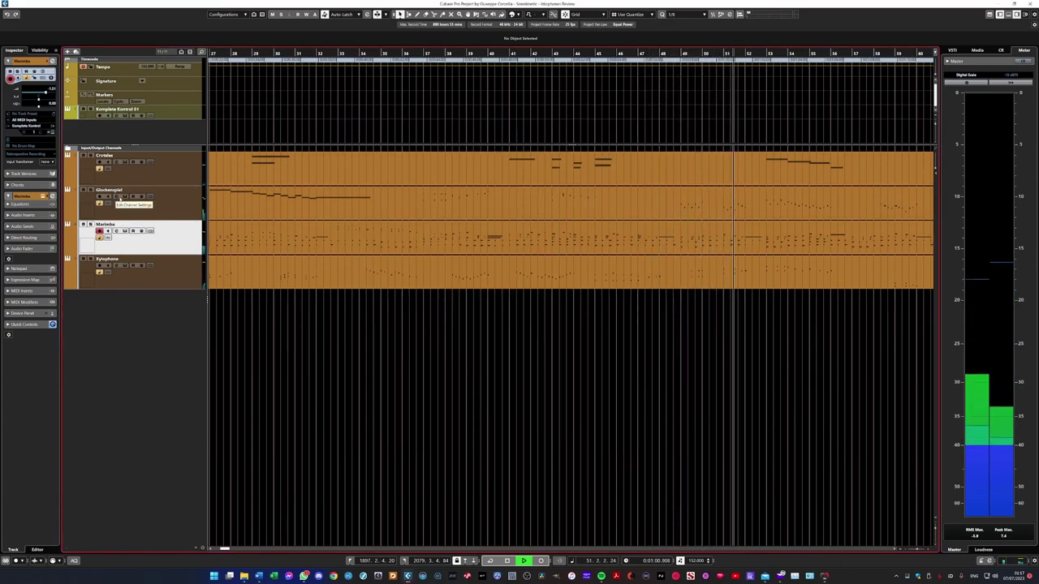
# View the Glockenspiel track's instrument again and the Crotales track's instrument after it while the composition plays, closing each window.
pyautogui.click(123, 197)
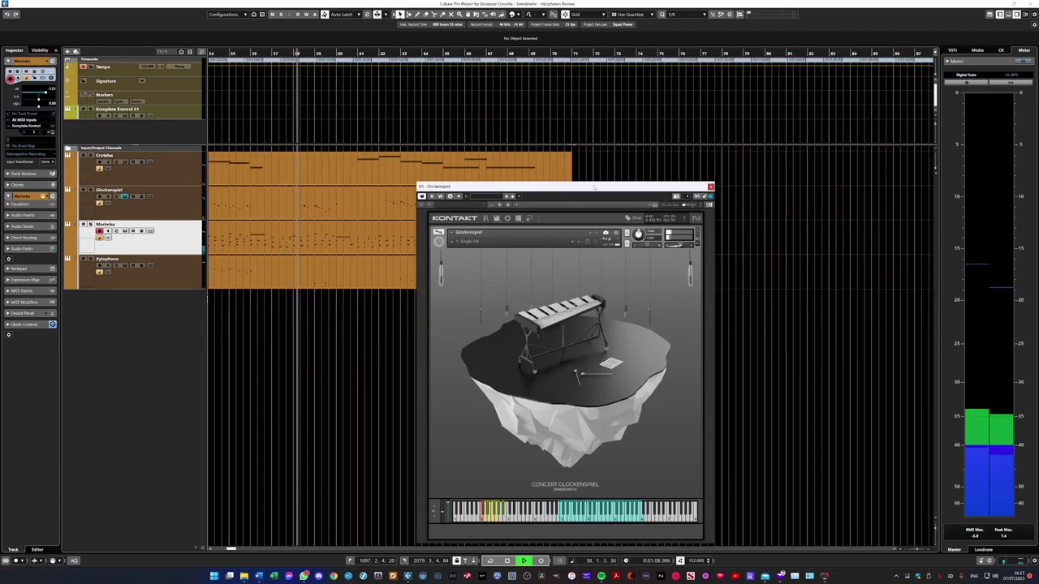
pyautogui.press('Escape')
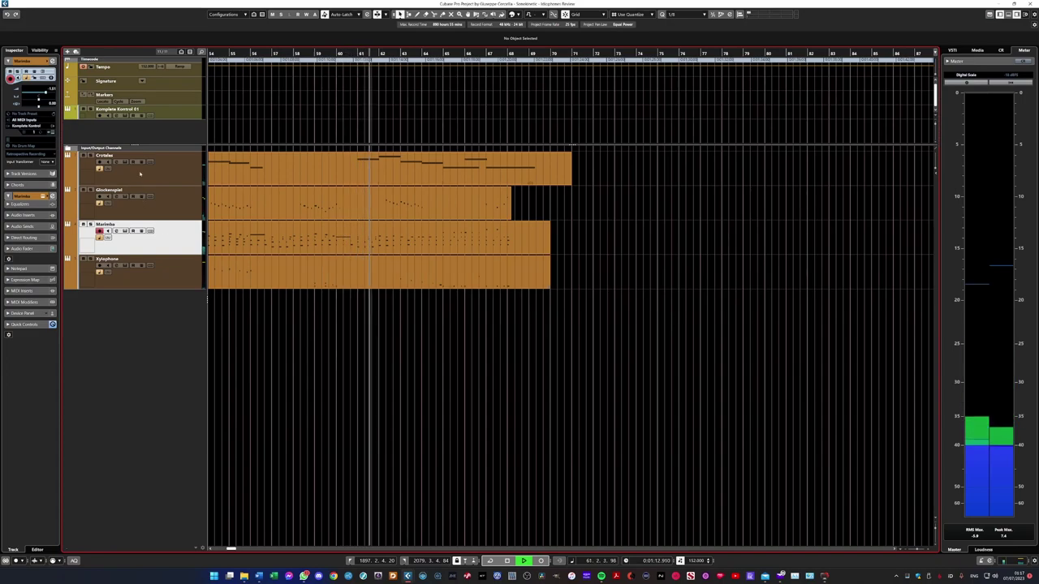
pyautogui.click(125, 162)
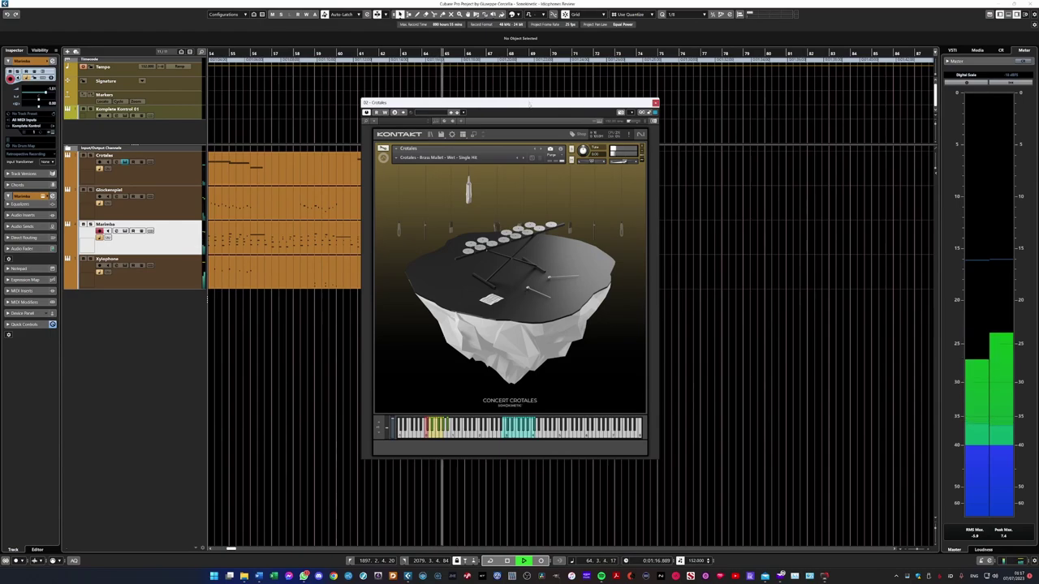
pyautogui.click(656, 103)
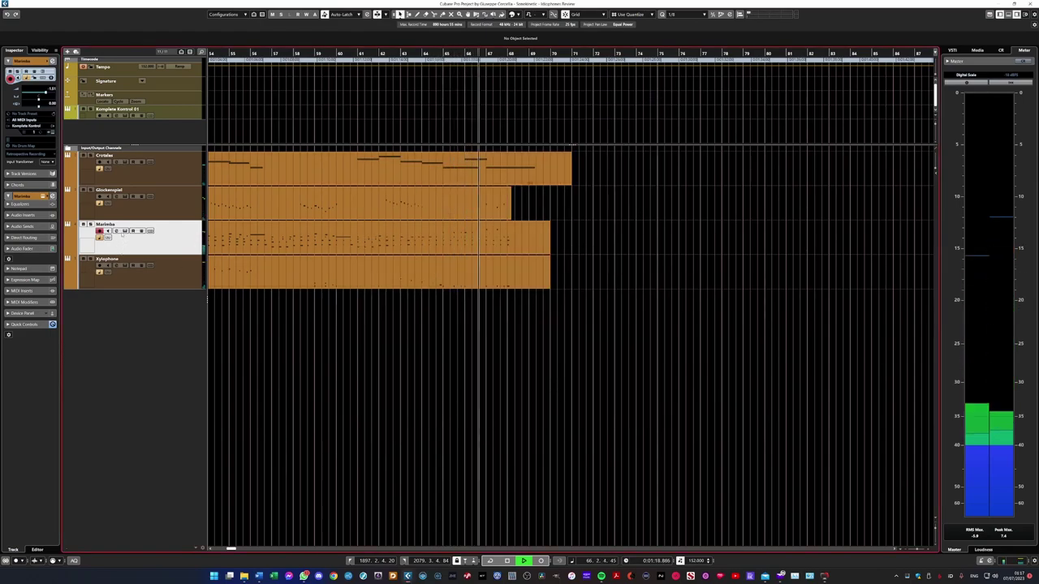